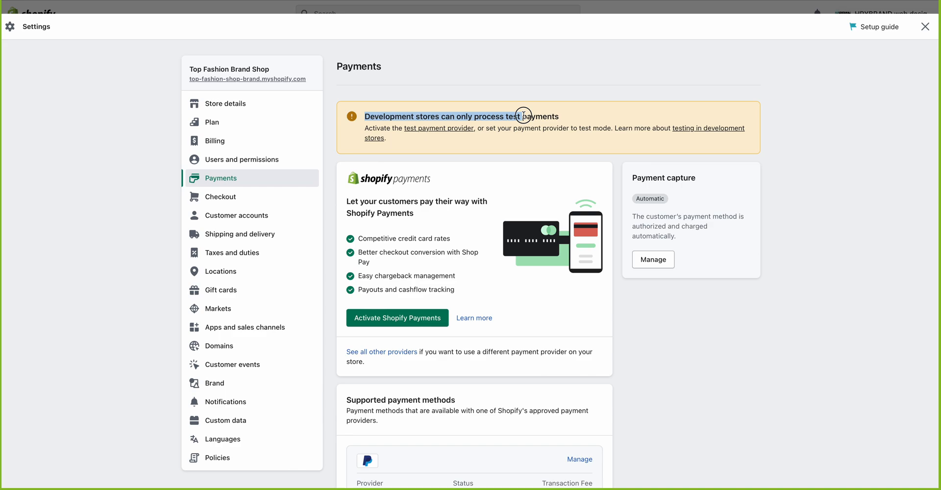
Step: Review the test payments warning, competitive credit card rates and Amazon Pay provider entries
drag(524, 116, 563, 116)
click(564, 117)
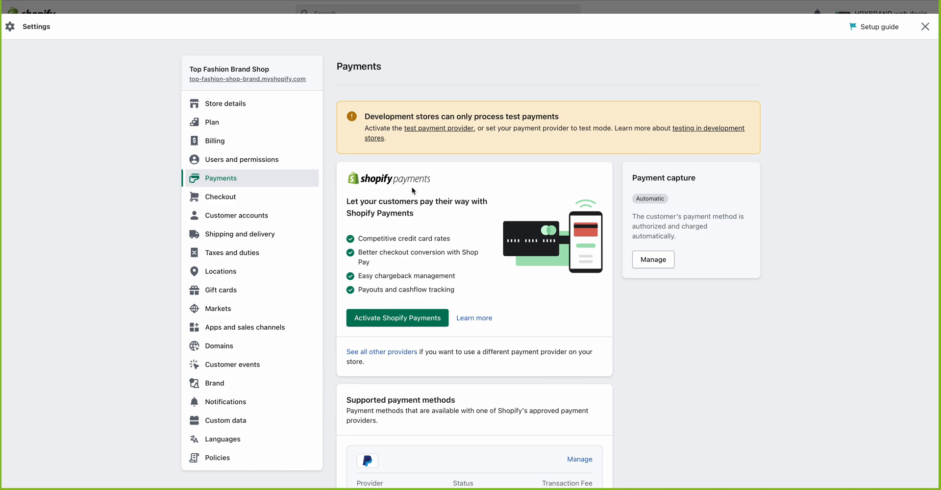
scroll(413, 191, down, 1)
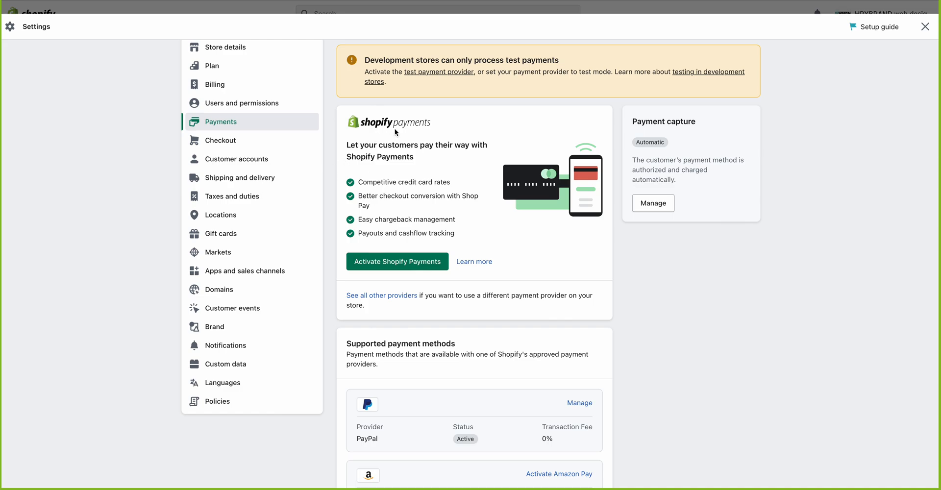
drag(417, 124, 347, 127)
drag(365, 184, 459, 189)
click(409, 212)
scroll(403, 167, down, 1)
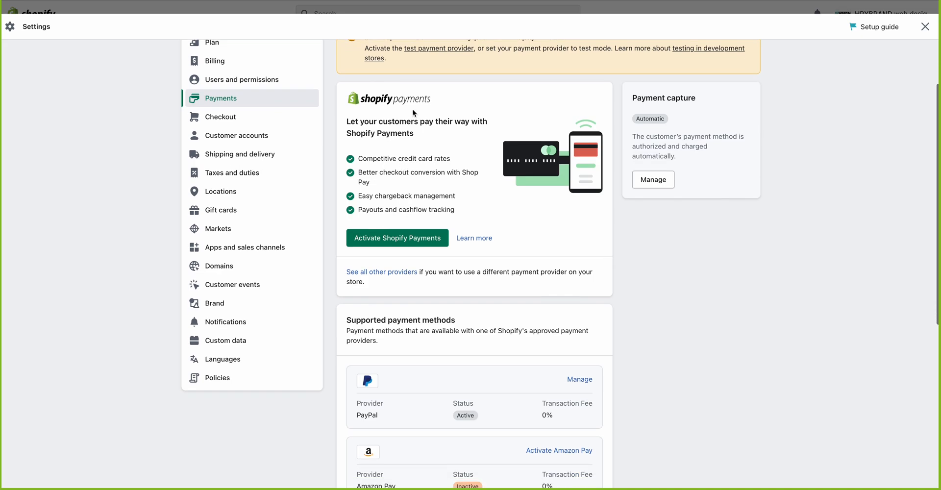
scroll(413, 111, down, 3)
scroll(413, 114, down, 1)
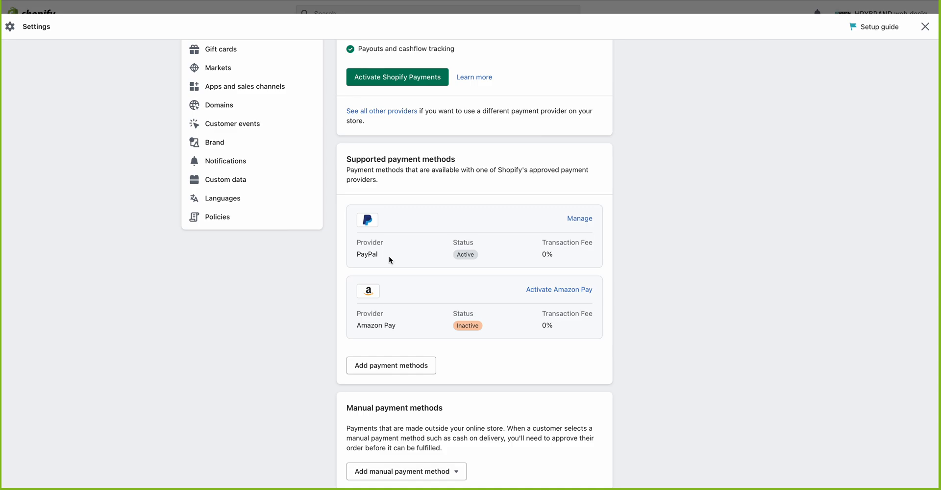
scroll(389, 256, down, 3)
mouse_move(398, 258)
mouse_down()
mouse_move(311, 260)
mouse_move(411, 257)
mouse_up()
click(412, 260)
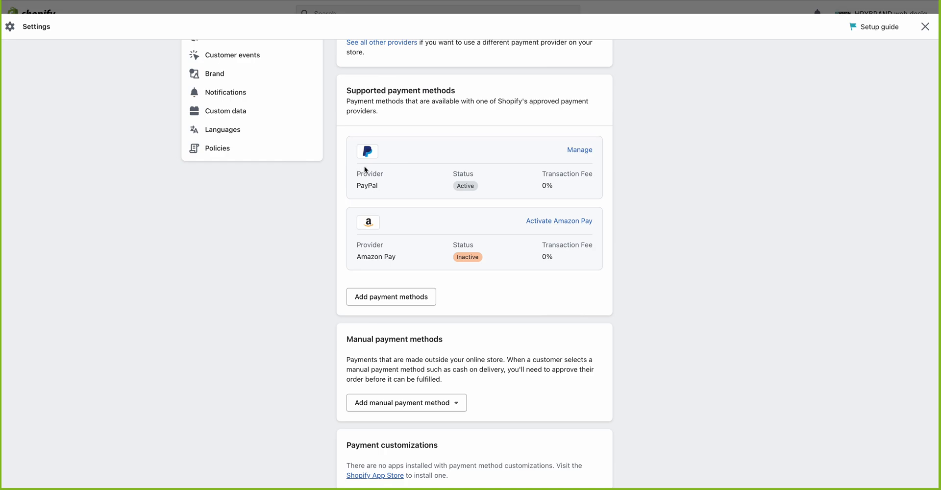
Step: Look over the manual payment method options on the Payments page
scroll(393, 233, up, 4)
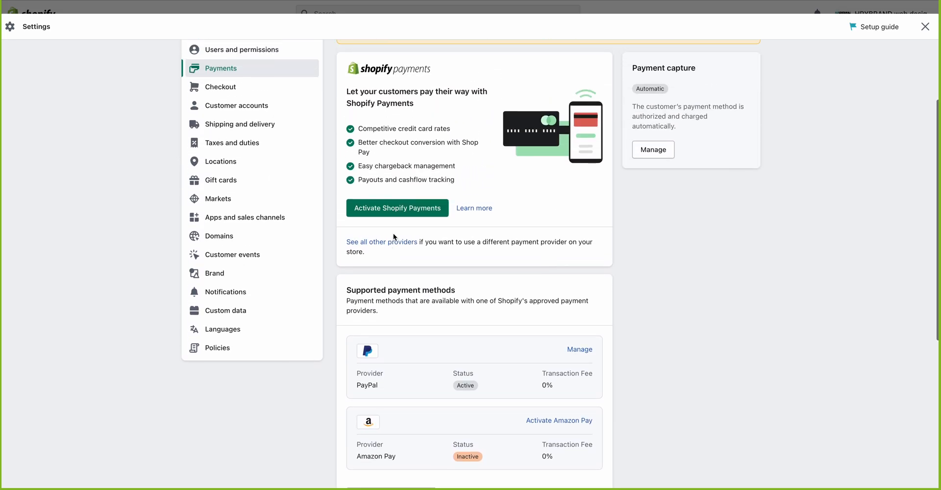
scroll(428, 142, up, 2)
scroll(418, 143, down, 6)
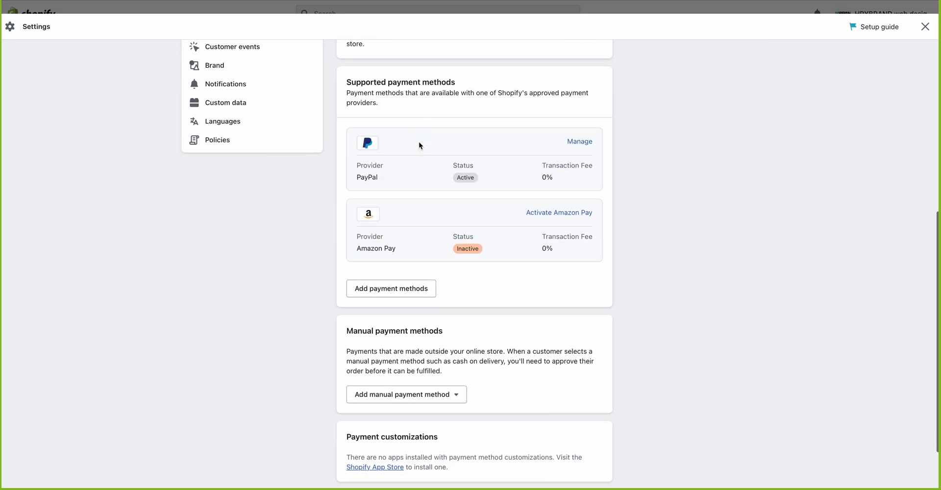
scroll(418, 143, down, 1)
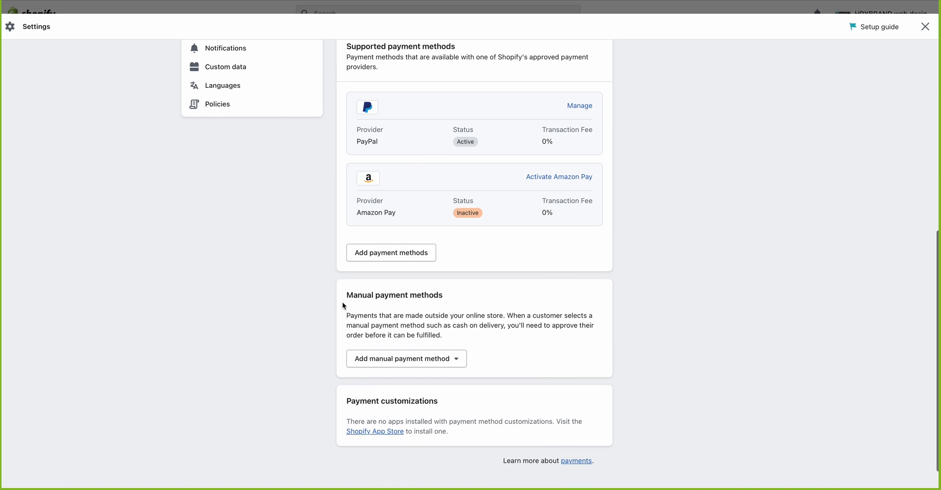
click(446, 365)
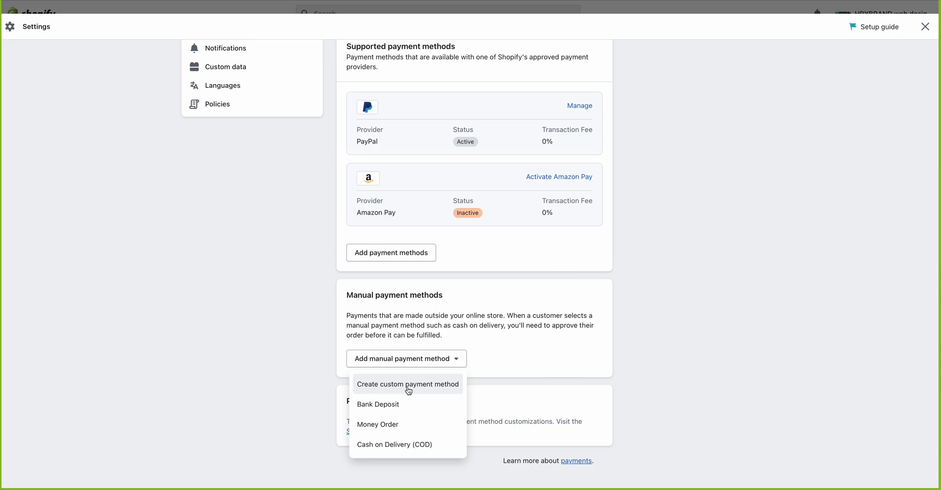
click(537, 375)
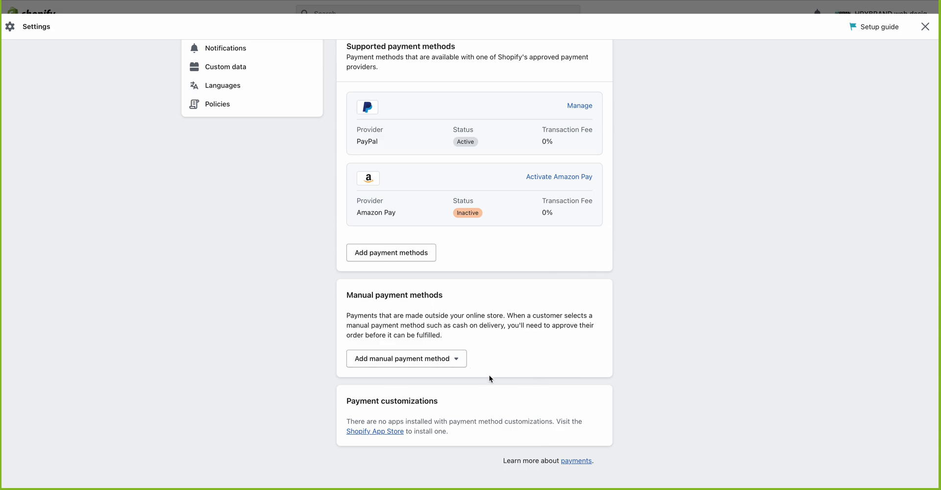
scroll(490, 378, up, 6)
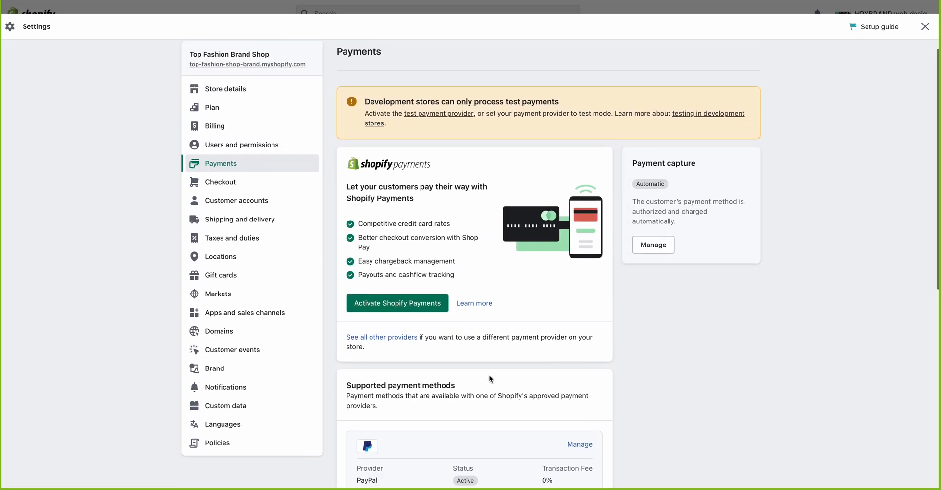
scroll(489, 374, down, 8)
scroll(489, 374, up, 8)
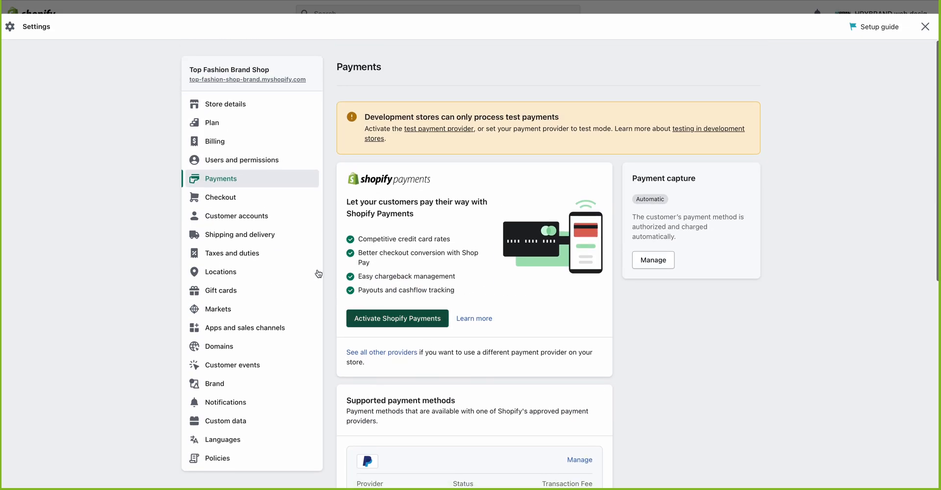
Step: Go to Checkout settings and read the Checkout style heading and description
click(237, 201)
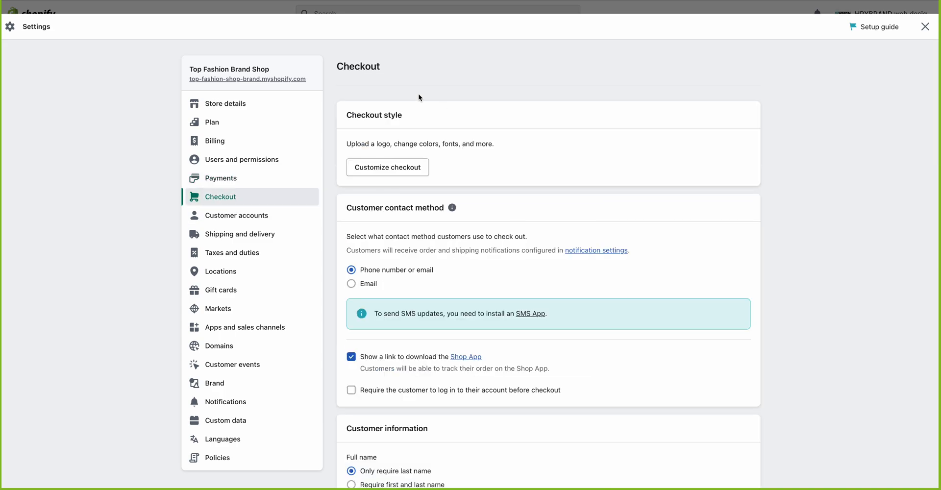
drag(347, 114, 476, 111)
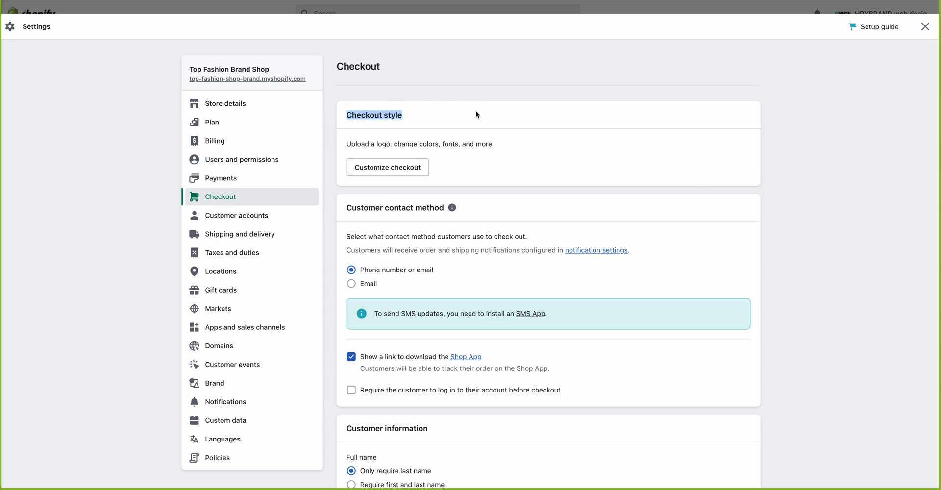
click(474, 111)
drag(347, 144, 503, 144)
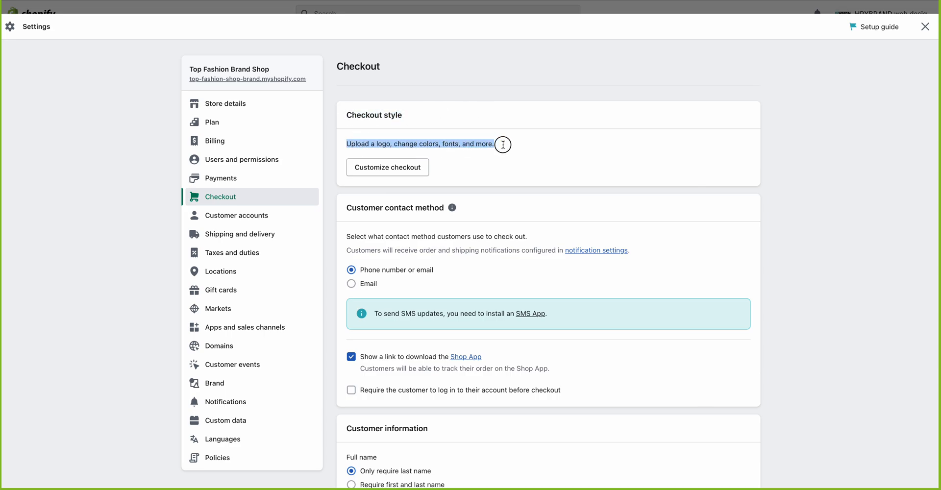
click(498, 165)
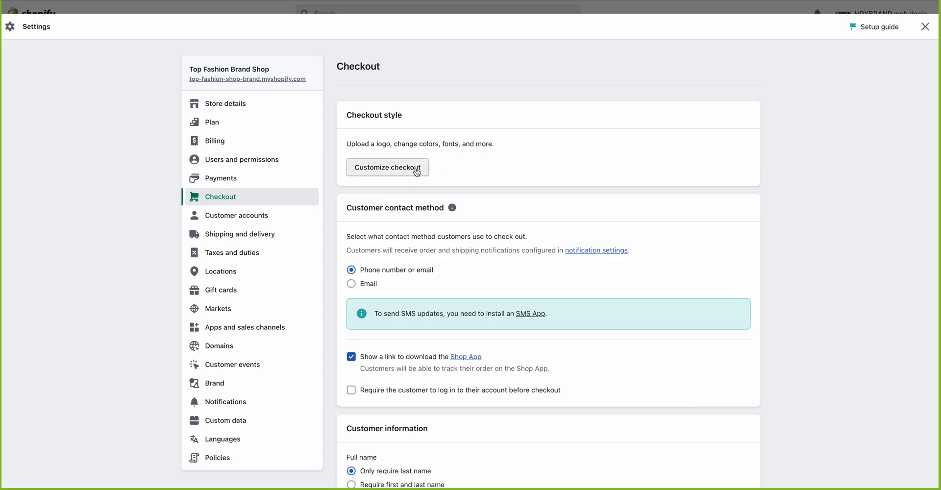
scroll(417, 173, down, 1)
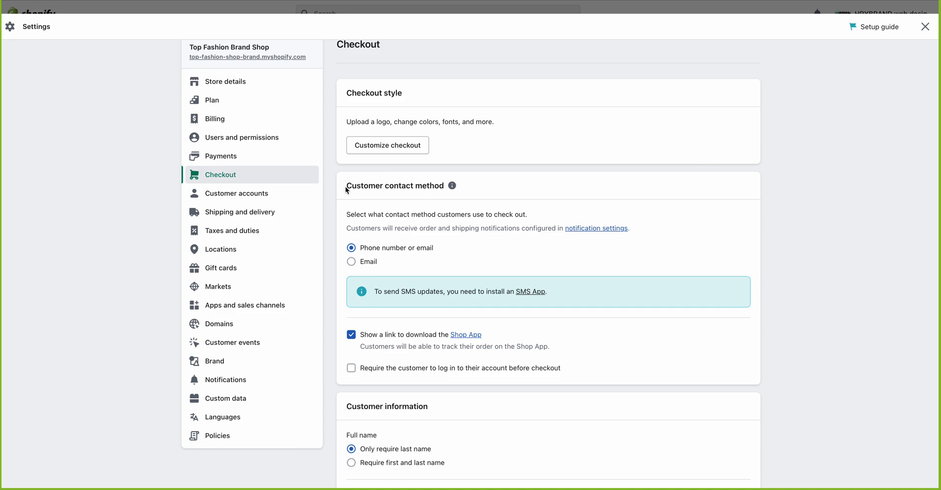
drag(347, 185, 446, 188)
click(380, 223)
click(376, 264)
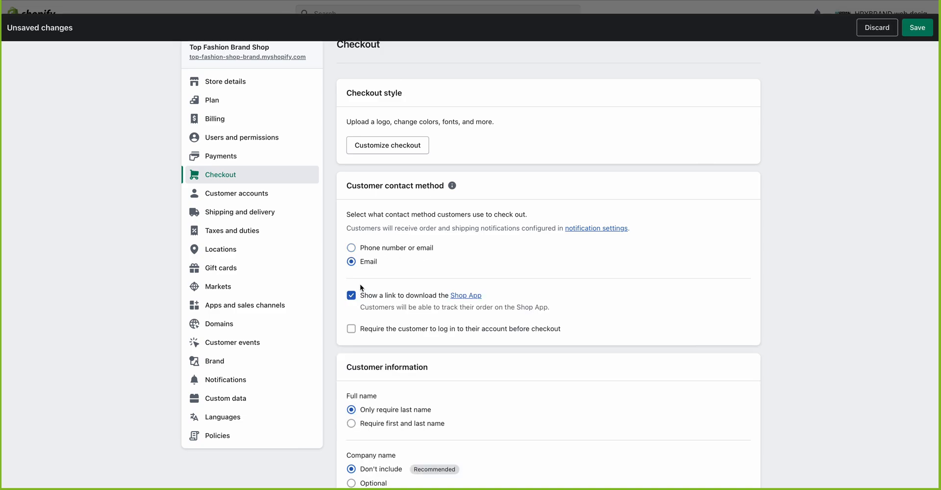
click(365, 252)
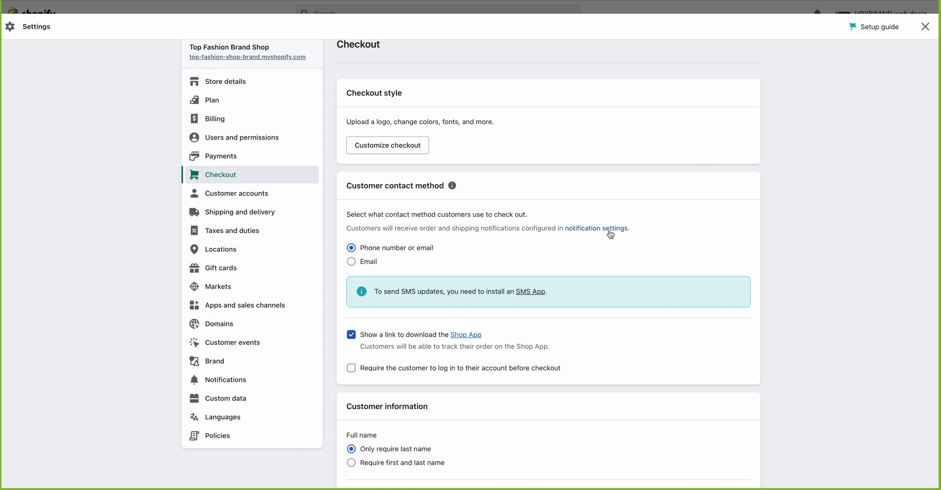
Step: Tick 'Require the customer to log in' and read the Shop App tracking description
scroll(486, 256, down, 1)
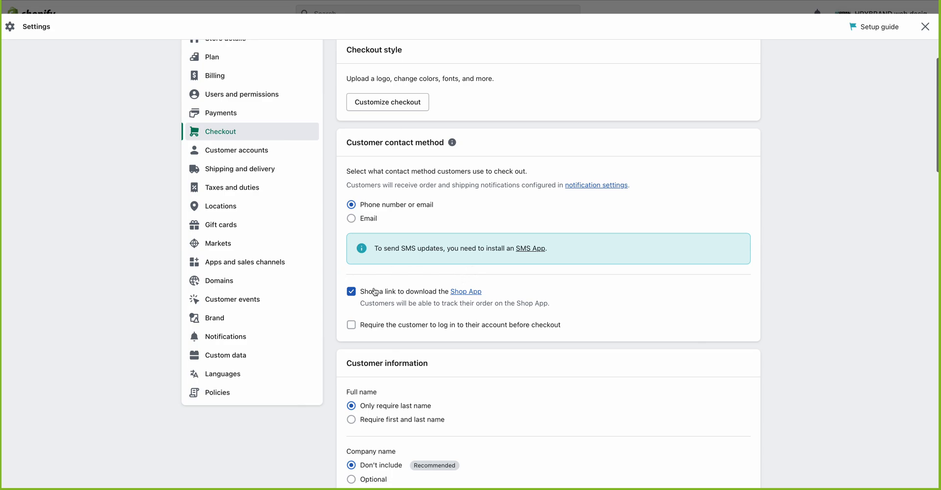
click(351, 325)
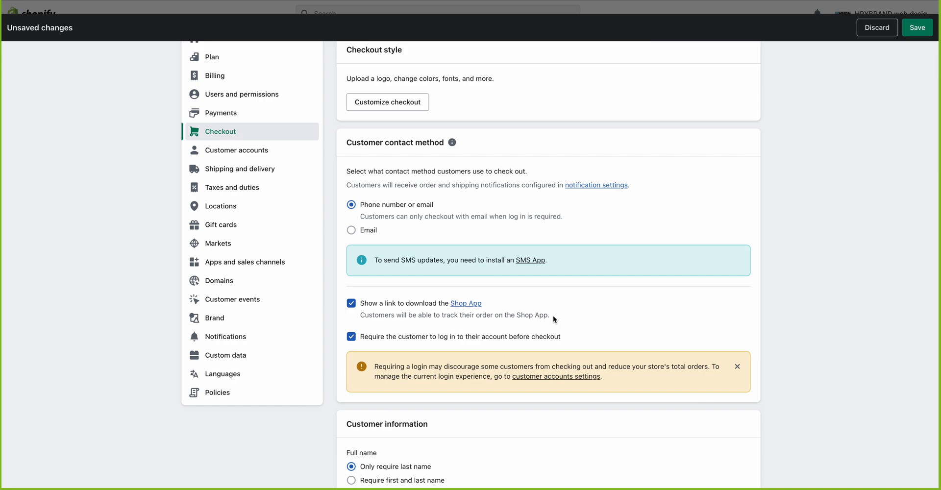
drag(553, 316, 362, 316)
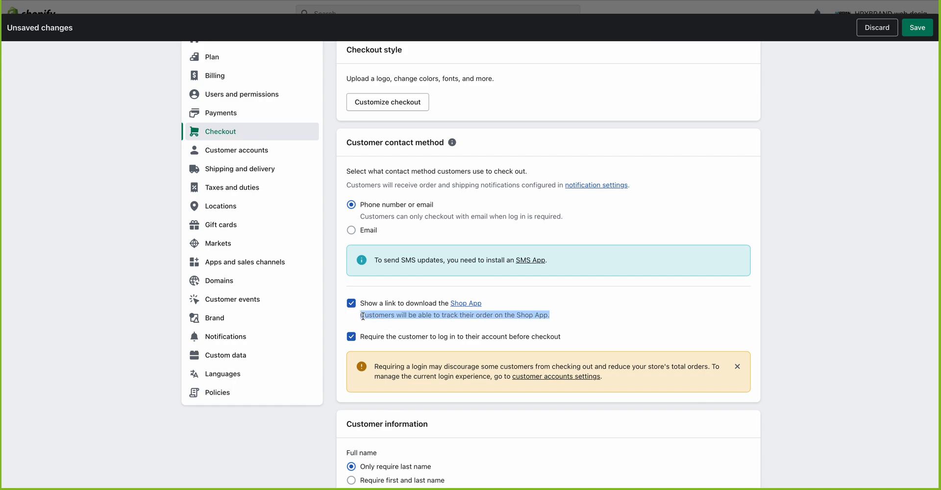
click(363, 317)
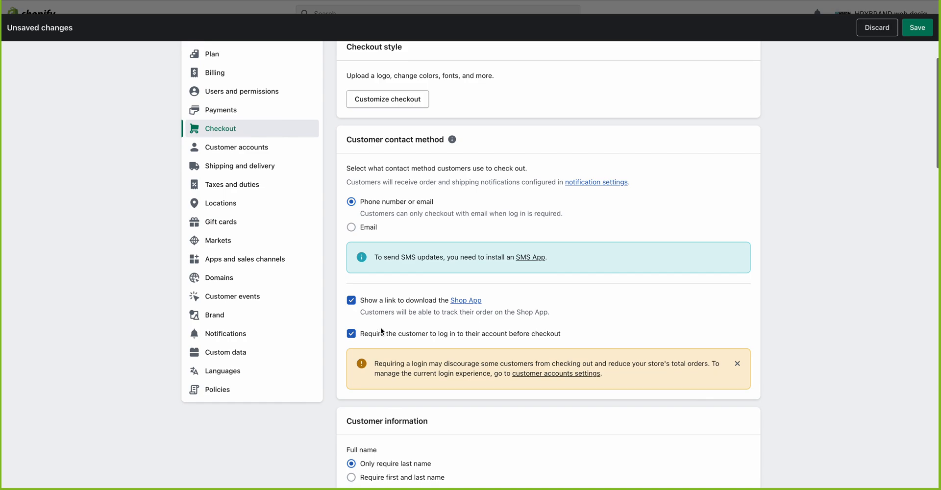
scroll(381, 328, down, 1)
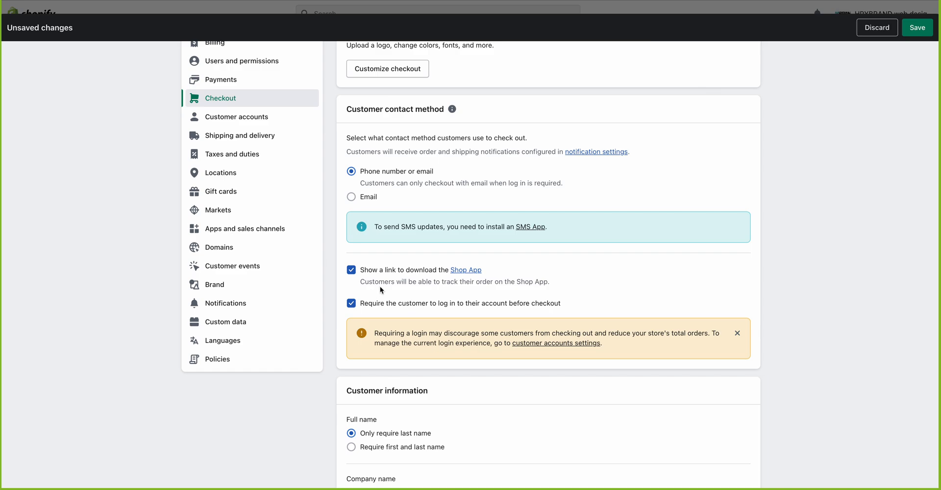
drag(558, 288, 434, 279)
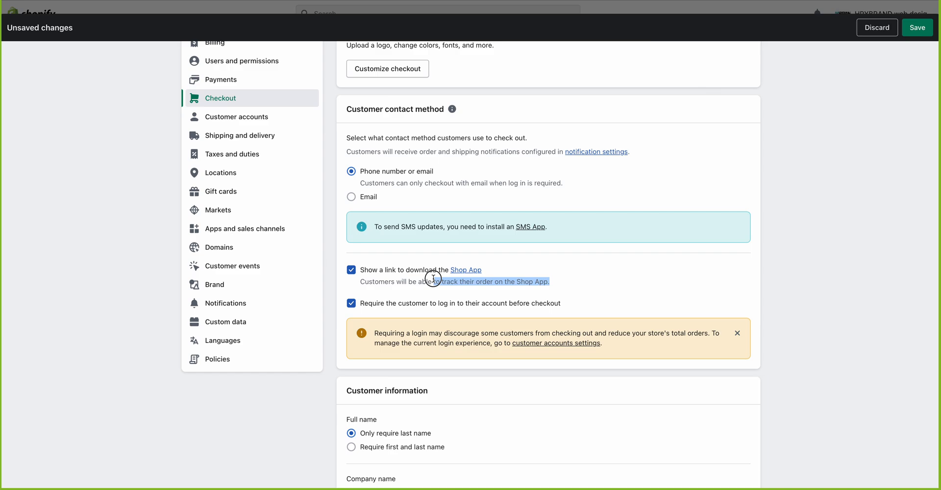
click(553, 287)
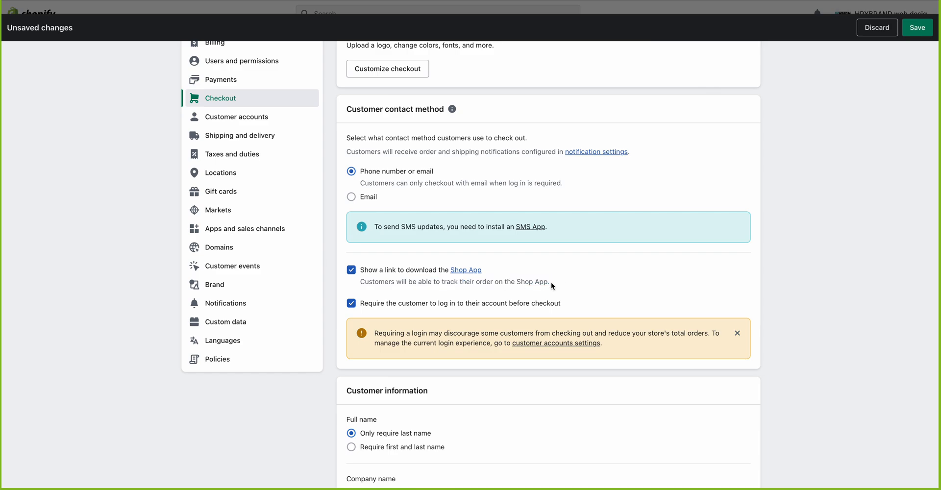
triple_click(352, 283)
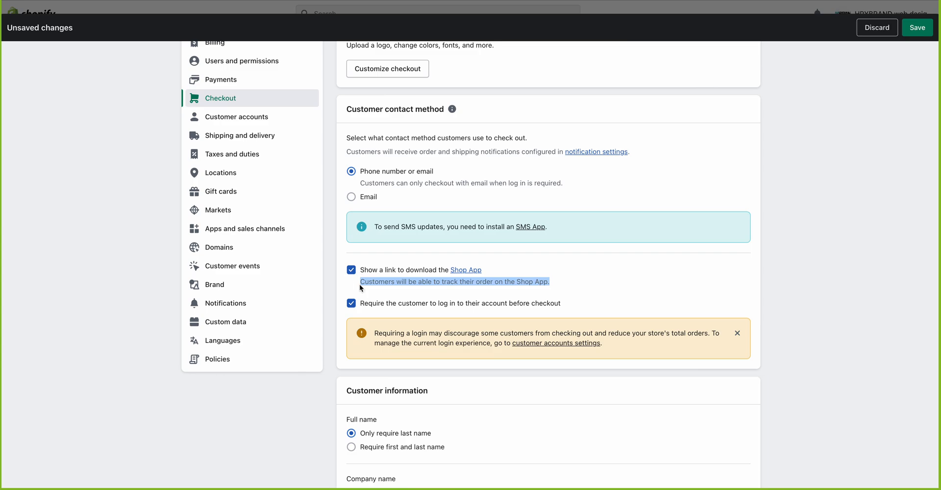
click(360, 284)
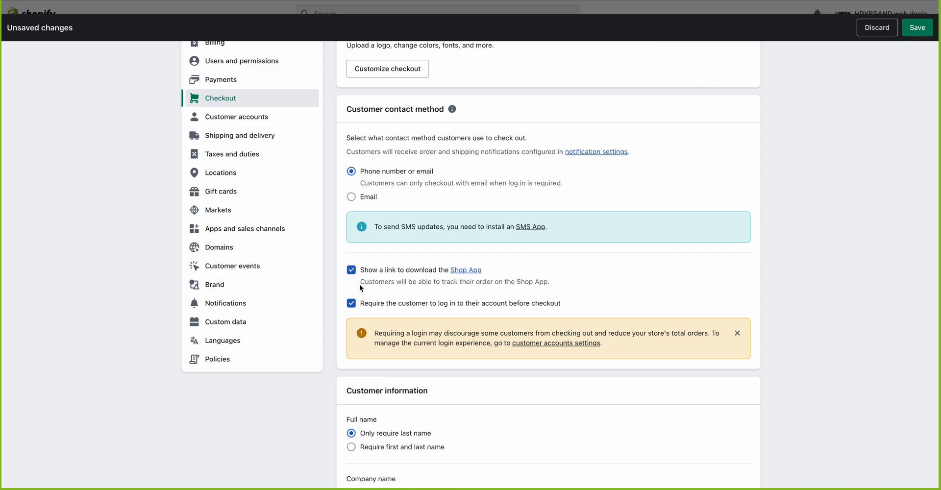
Step: Toggle the log-in requirement off and on, then discard the unsaved change
drag(489, 273, 582, 286)
click(419, 293)
click(581, 286)
click(351, 303)
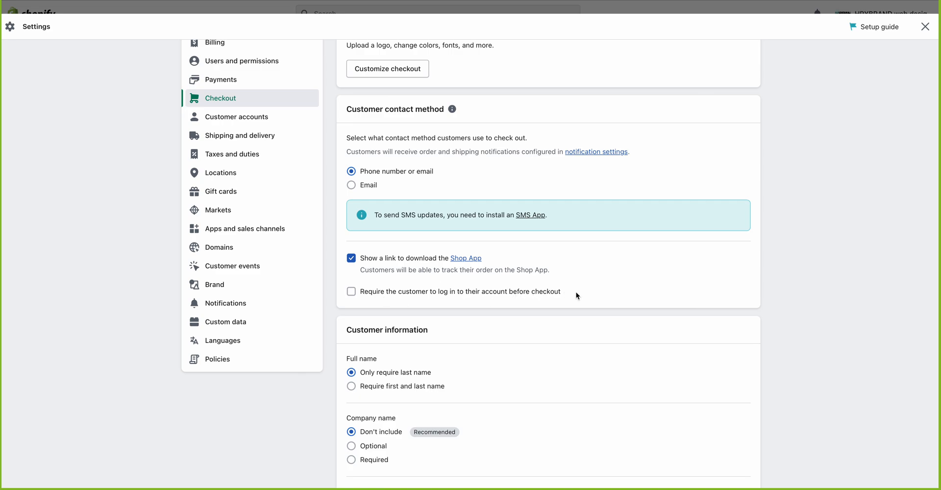
click(351, 292)
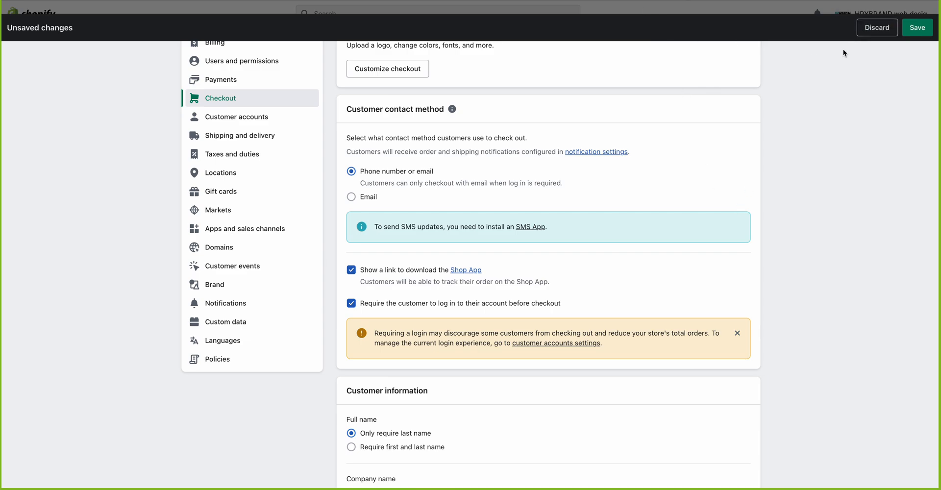
click(877, 28)
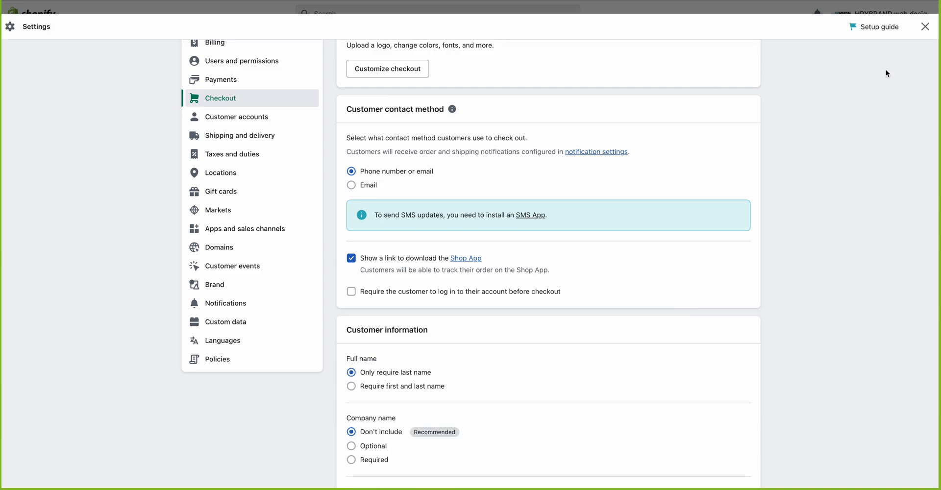
Step: Close Settings, open the online store in a new tab, and return to Checkout settings
click(924, 28)
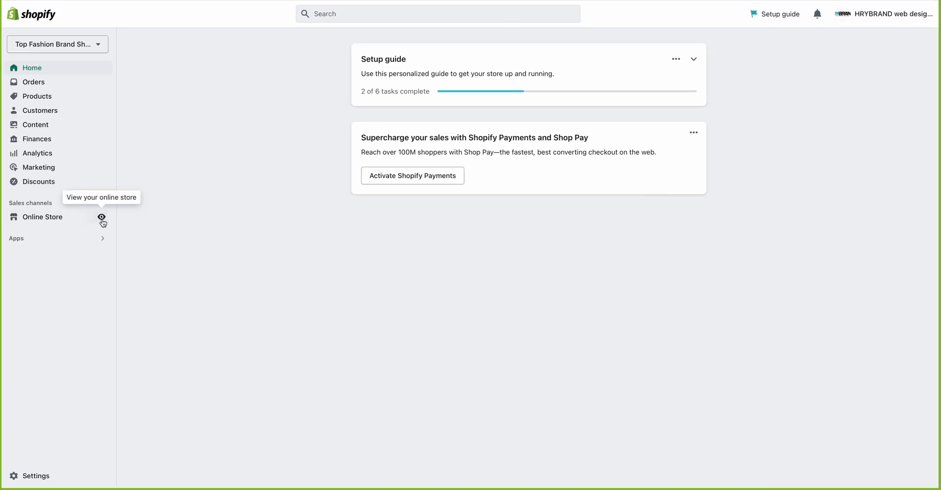
right_click(101, 217)
click(23, 483)
click(29, 476)
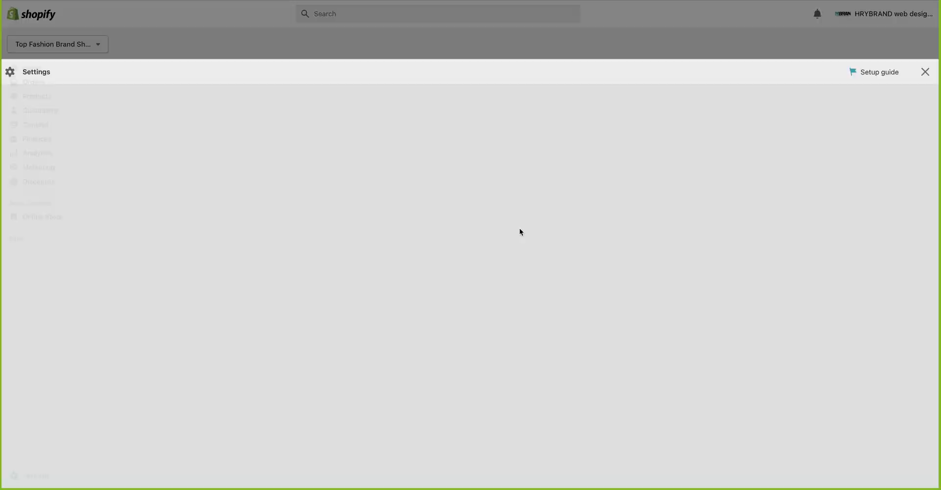
click(659, 1)
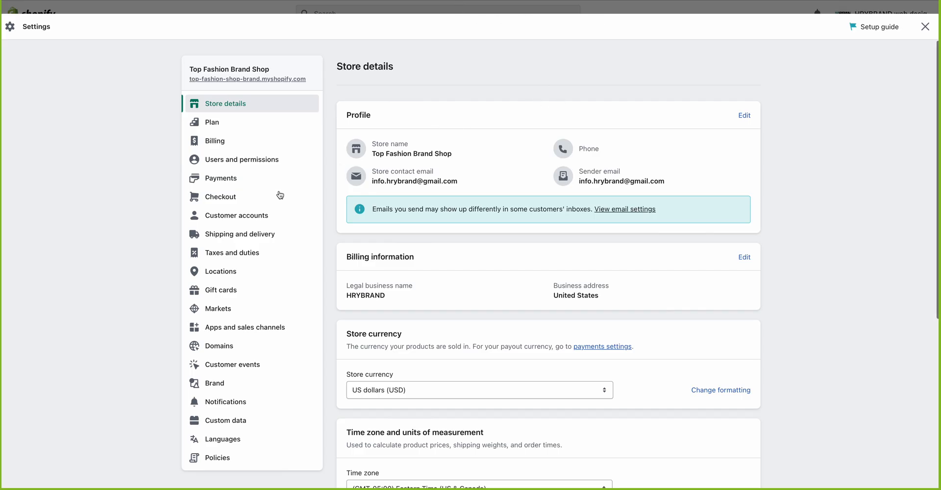
click(235, 194)
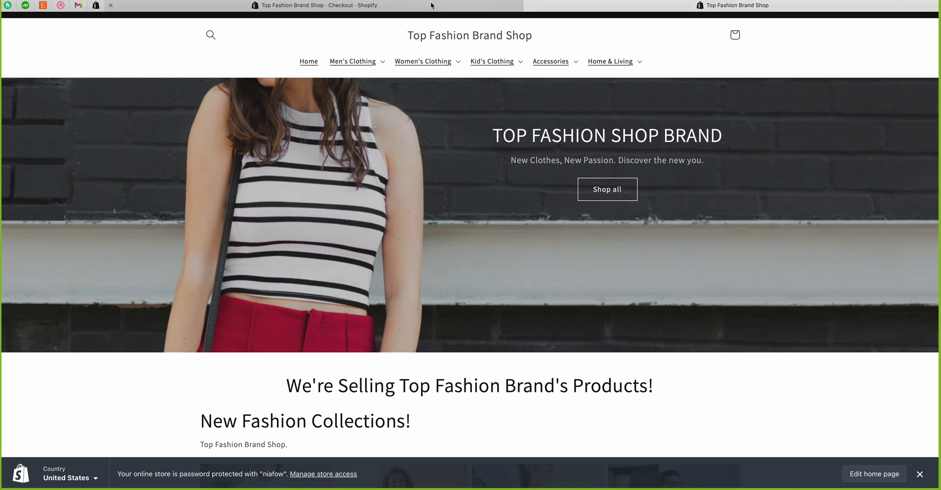
click(432, 6)
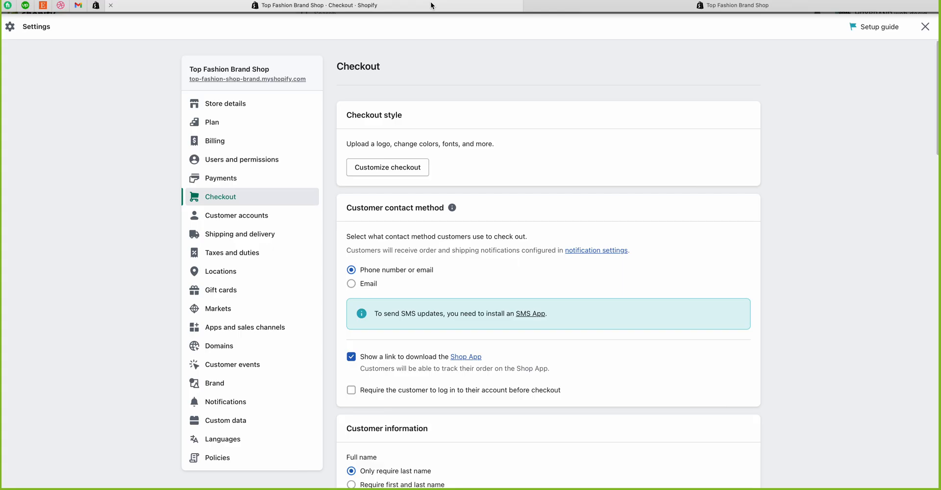
Step: Tick the log-in-before-checkout requirement and save it, retrying after the error toast
click(351, 390)
scroll(456, 398, down, 2)
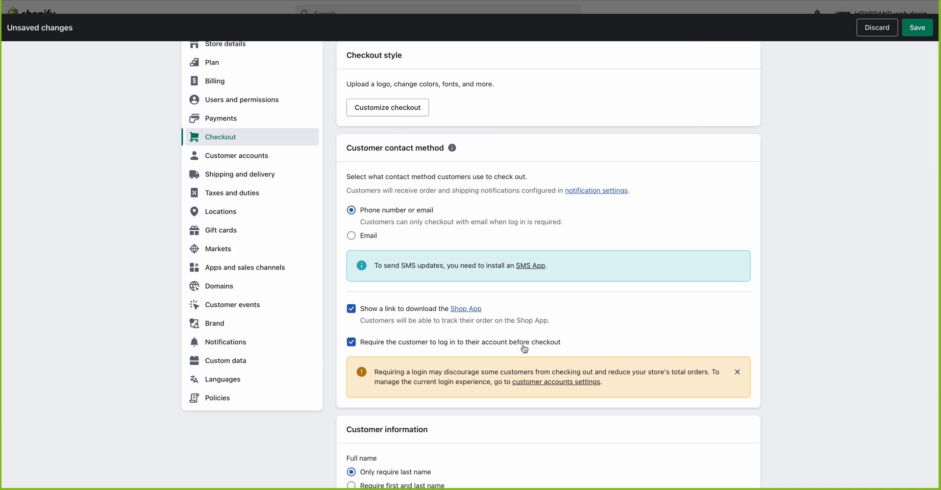
click(915, 32)
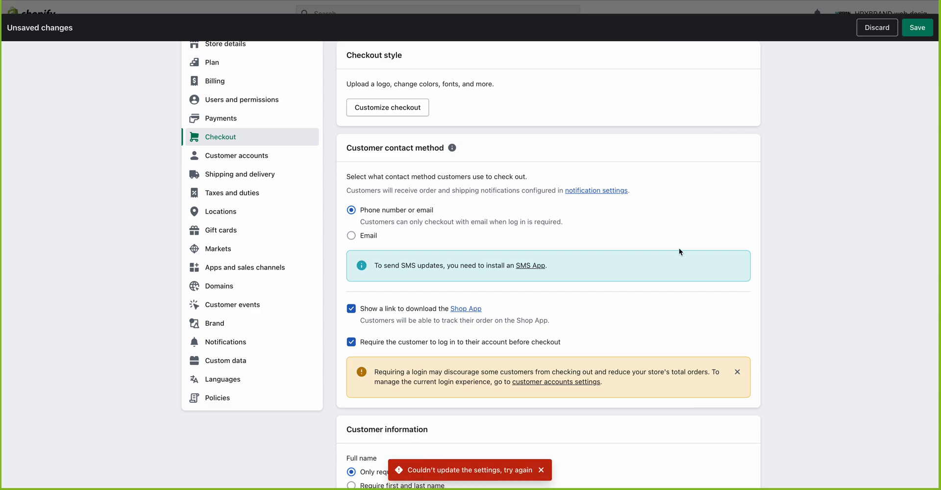
click(918, 34)
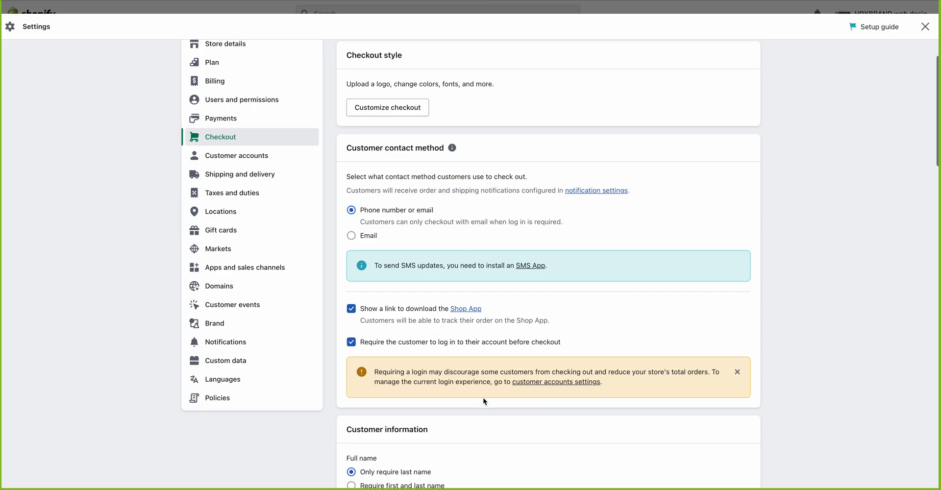
Step: Set Full name to 'Require first and last name' and Company name to 'Optional'
scroll(484, 401, down, 2)
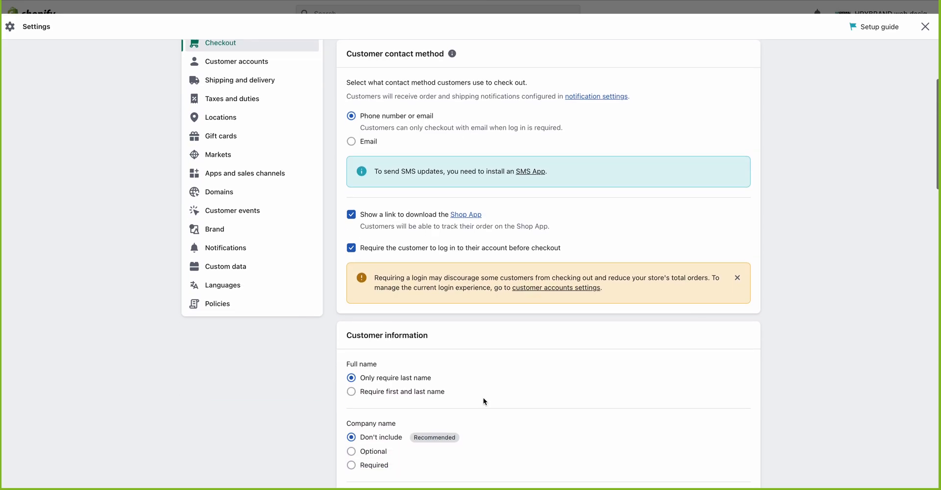
scroll(484, 401, down, 2)
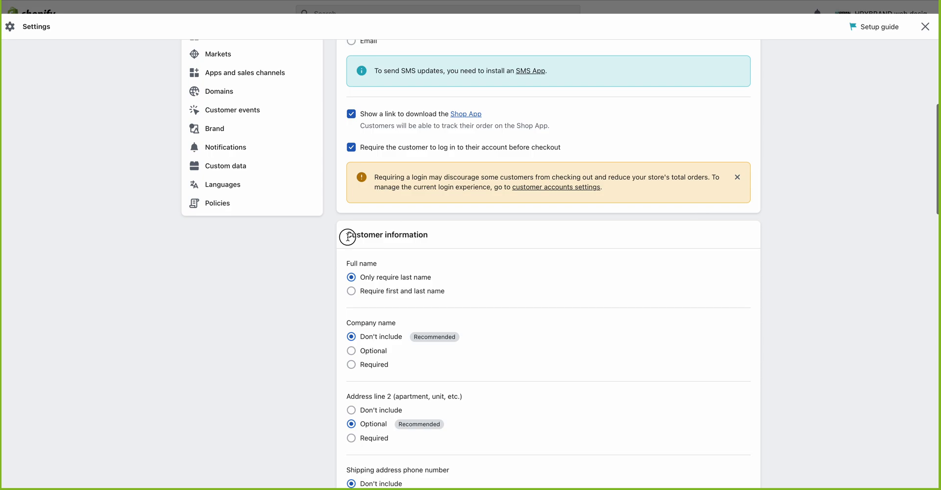
drag(345, 234, 449, 238)
click(461, 254)
scroll(461, 255, down, 1)
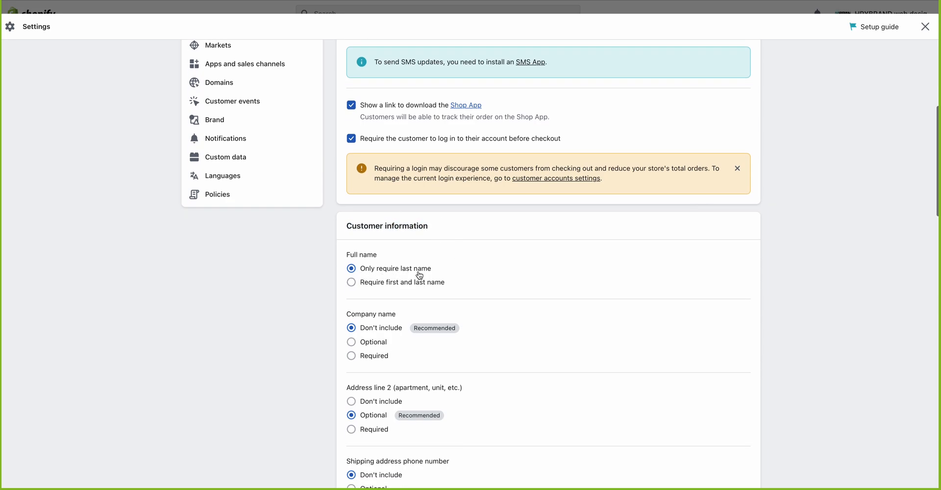
click(351, 283)
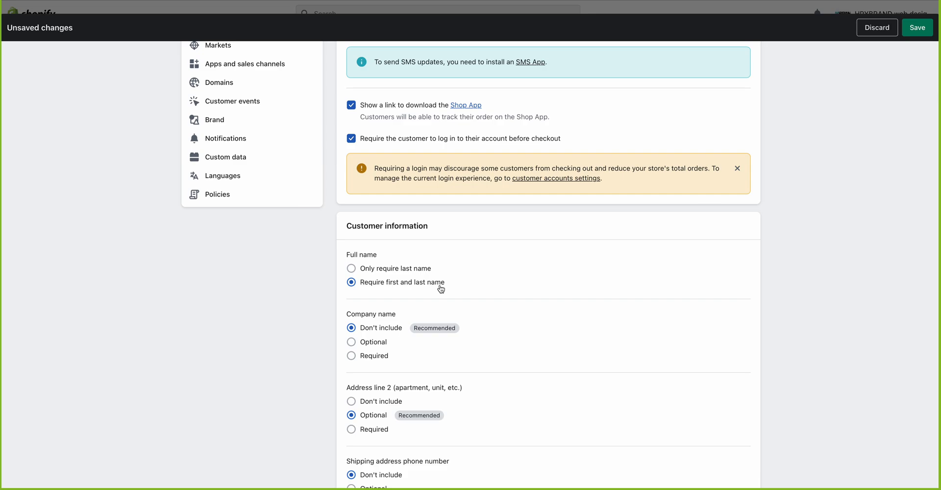
scroll(441, 290, down, 1)
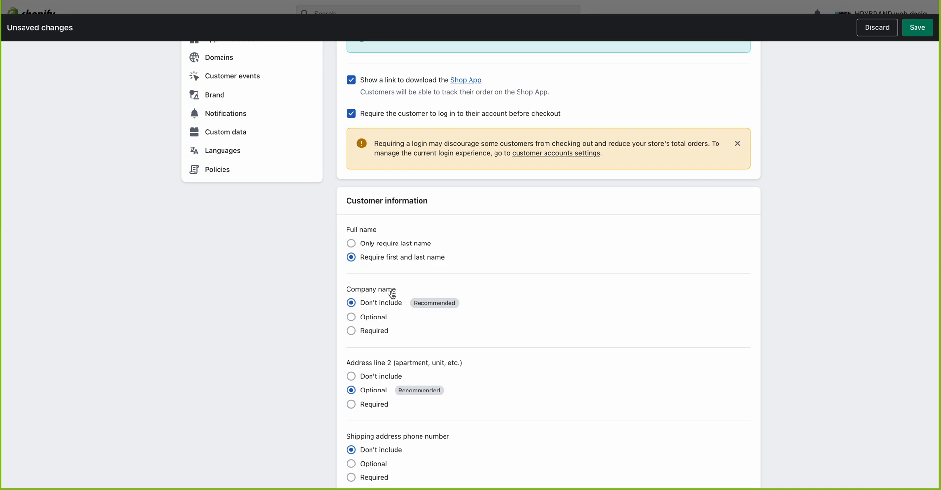
click(351, 317)
click(377, 305)
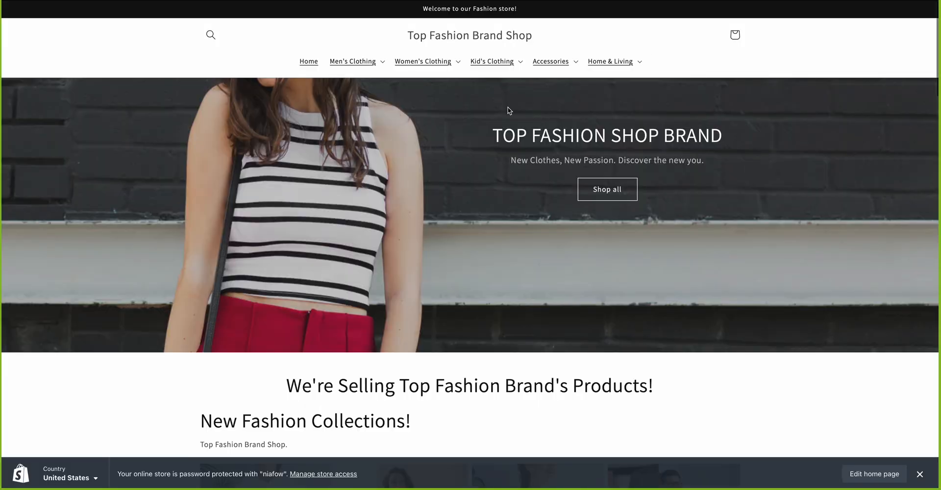
right_click(509, 105)
click(529, 110)
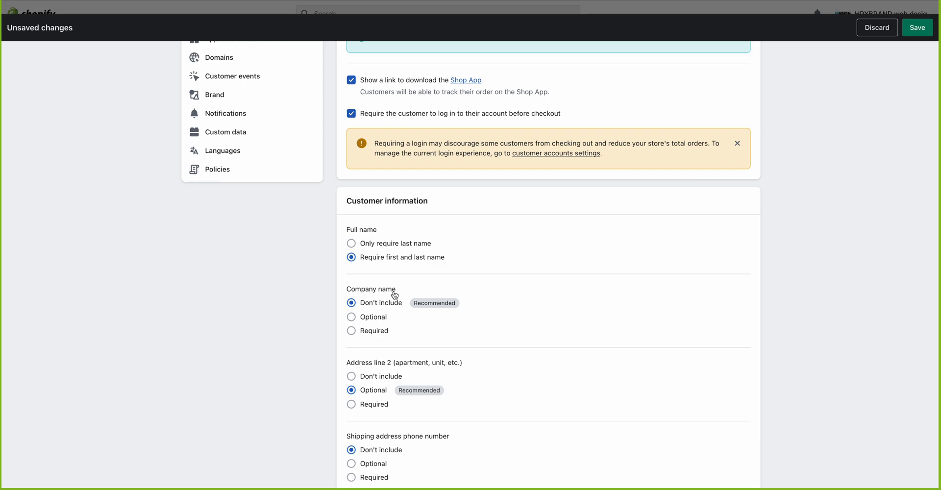
click(376, 332)
click(376, 319)
scroll(424, 319, down, 2)
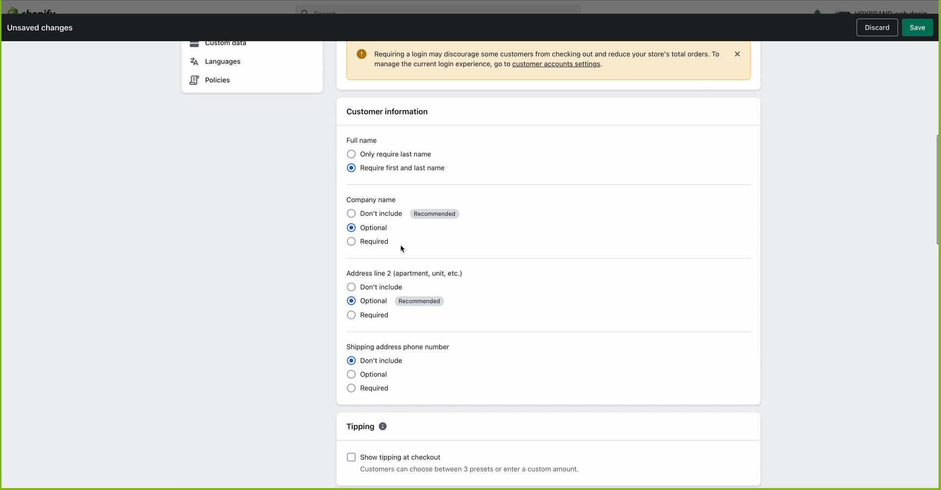
scroll(401, 247, down, 1)
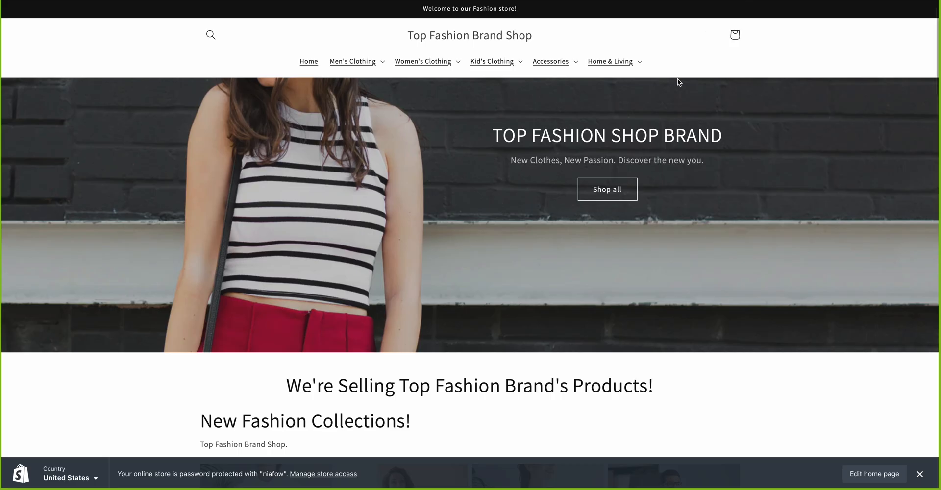
scroll(548, 230, down, 1)
Step: Add the White, size S Unisex Heavy Blend Hooded Sweatshirt ($34.38) to the cart
scroll(548, 230, down, 7)
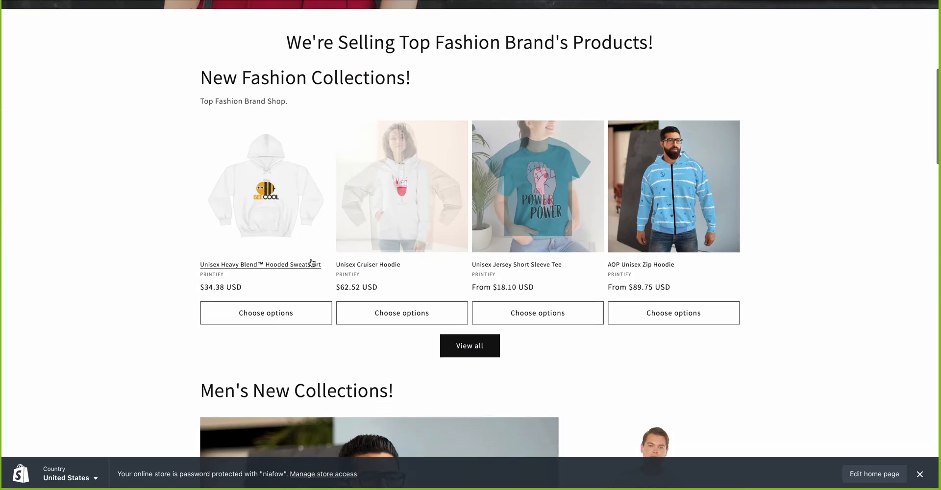
click(276, 209)
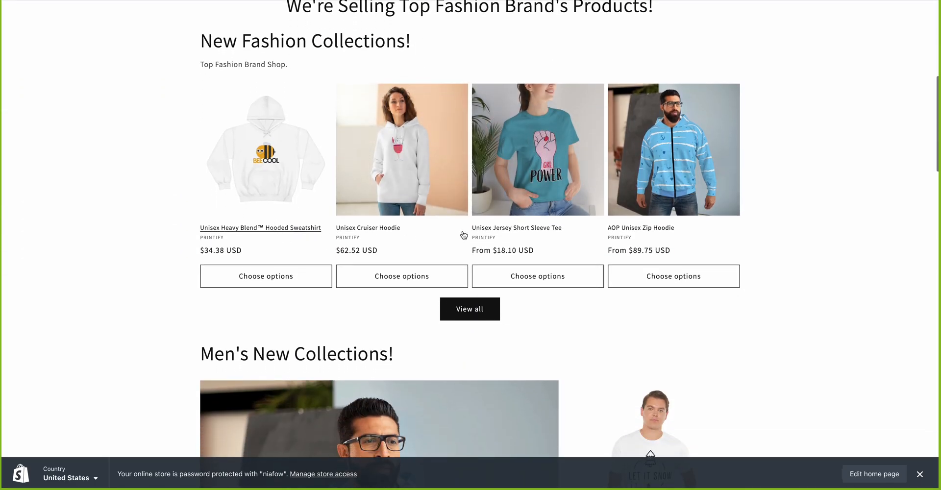
scroll(489, 299, down, 10)
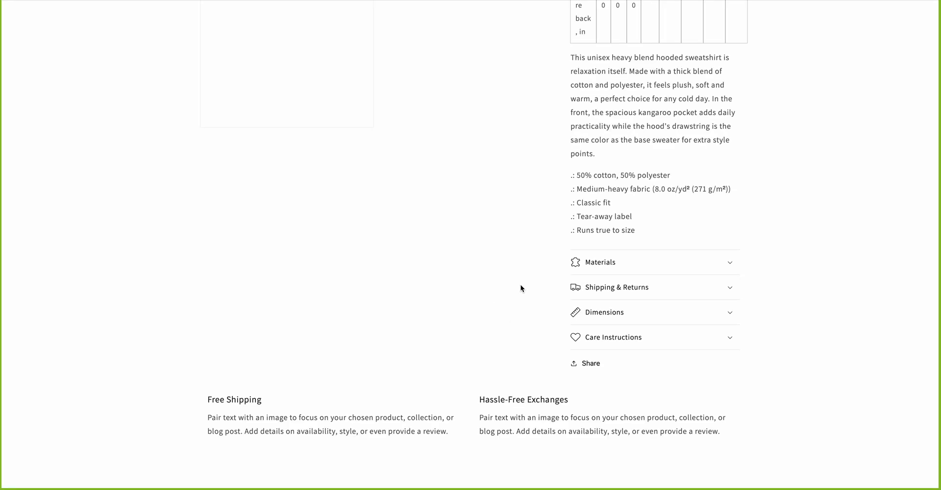
scroll(567, 260, up, 10)
scroll(567, 261, up, 2)
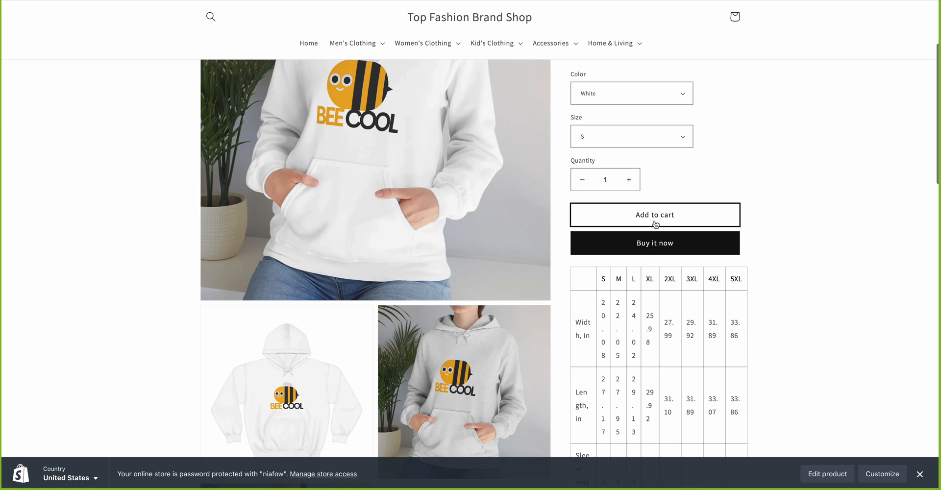
click(655, 223)
scroll(654, 222, up, 3)
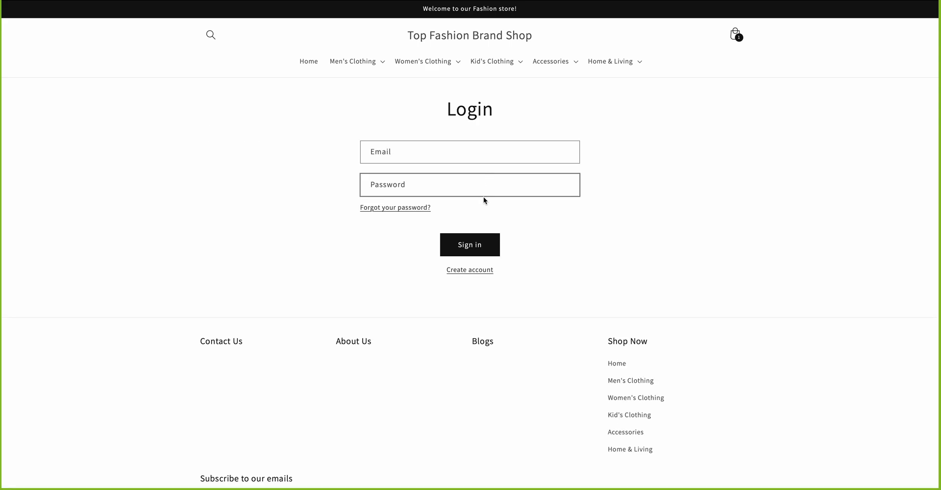
Step: Enter a test email and a password in the storefront Login form
click(429, 155)
click(403, 183)
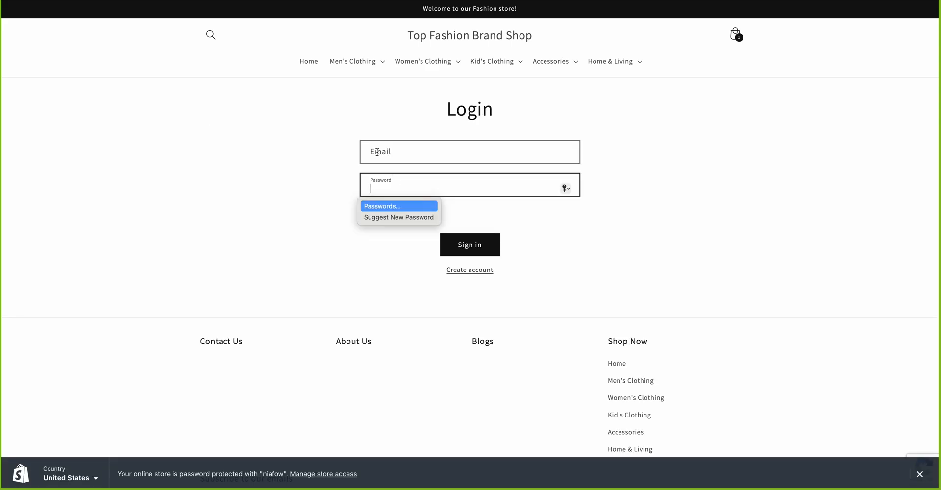
click(377, 152)
click(396, 182)
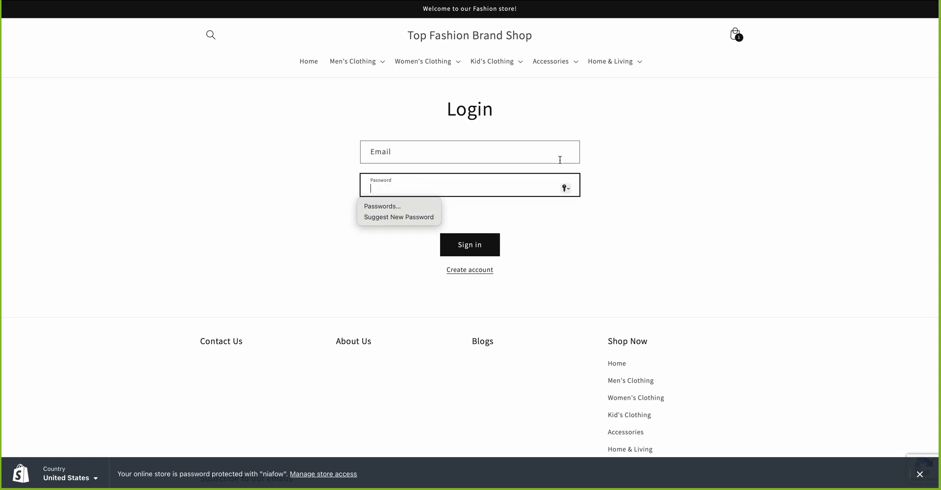
click(398, 149)
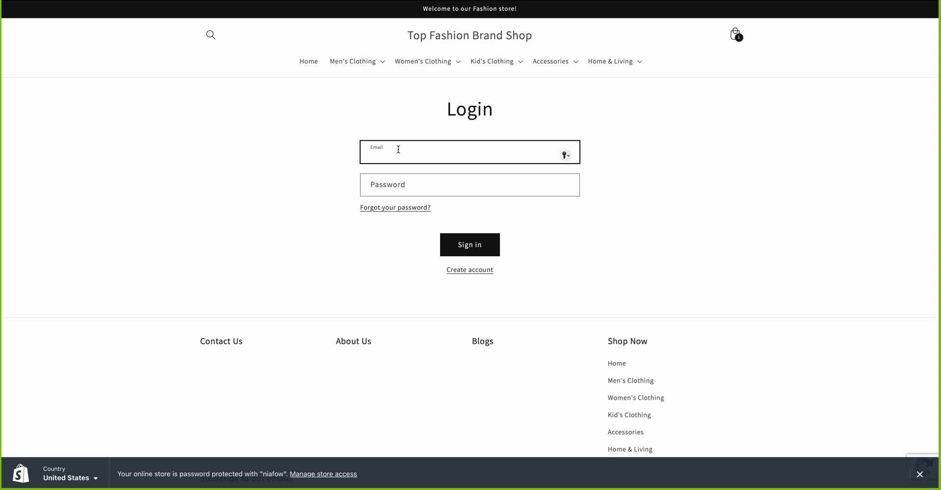
text(sample@gmail.com)
key(Tab)
text(••••••••)
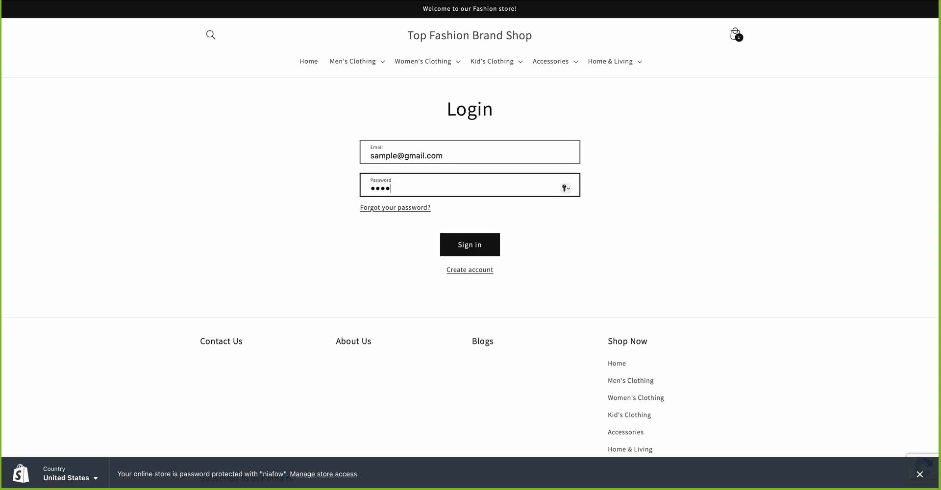
key(BackSpace)
key(BackSpace)
key(BackSpace)
key(BackSpace)
key(BackSpace)
key(BackSpace)
key(BackSpace)
key(BackSpace)
text(45)
Step: Submit the sign-in, decline saving the password, and go to Create account
click(479, 244)
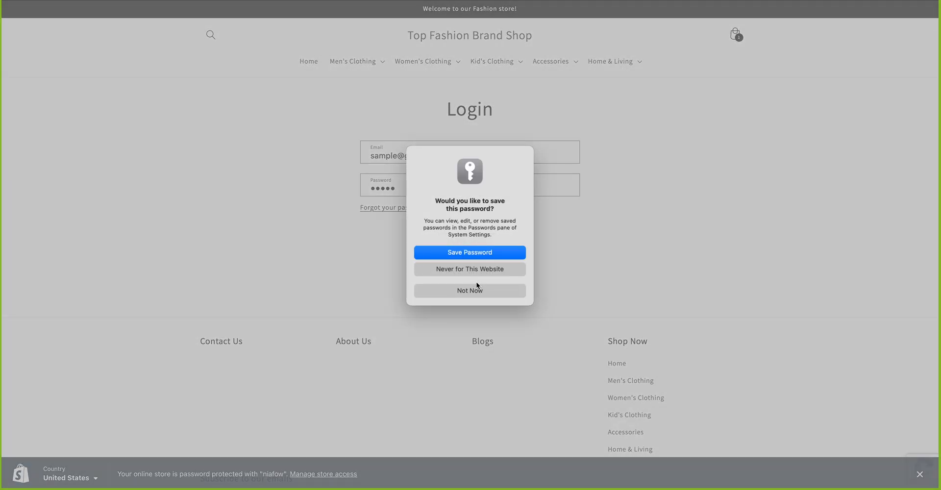
click(477, 289)
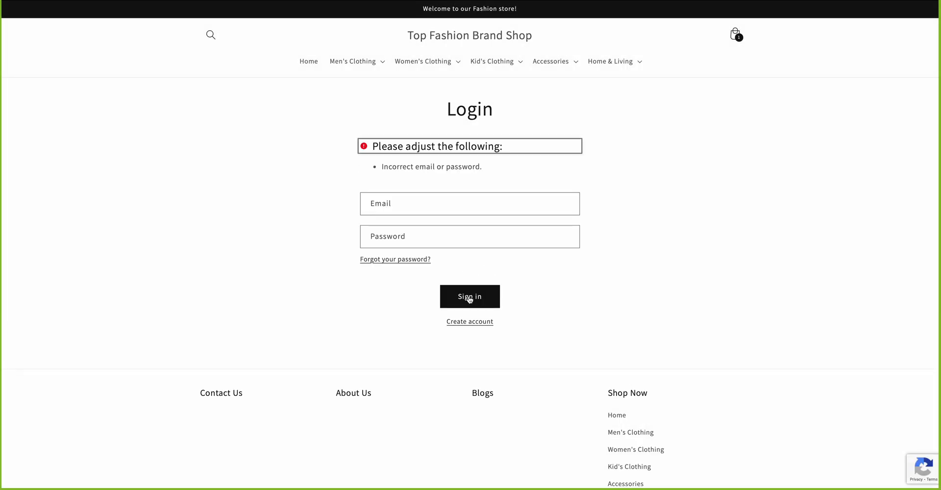
click(469, 325)
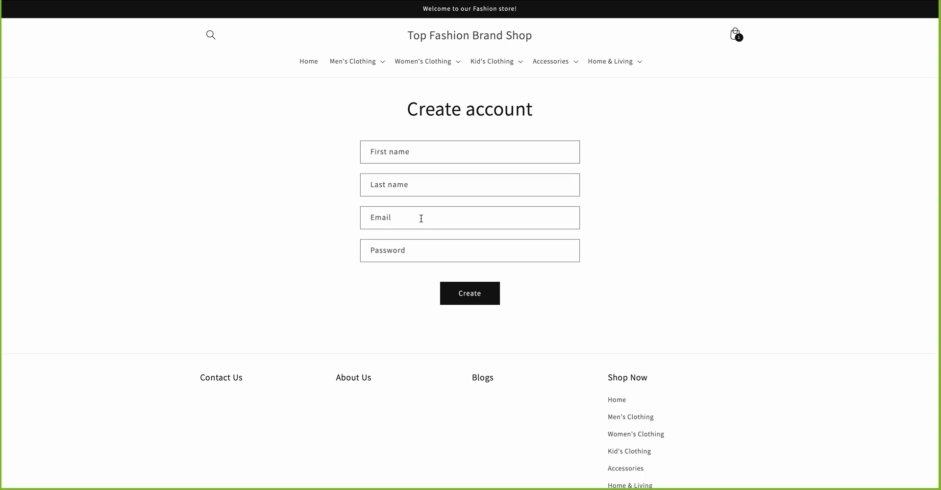
Step: Fill in first name, last name, email and password, submit, and decline saving the password
click(396, 150)
text(xxx)
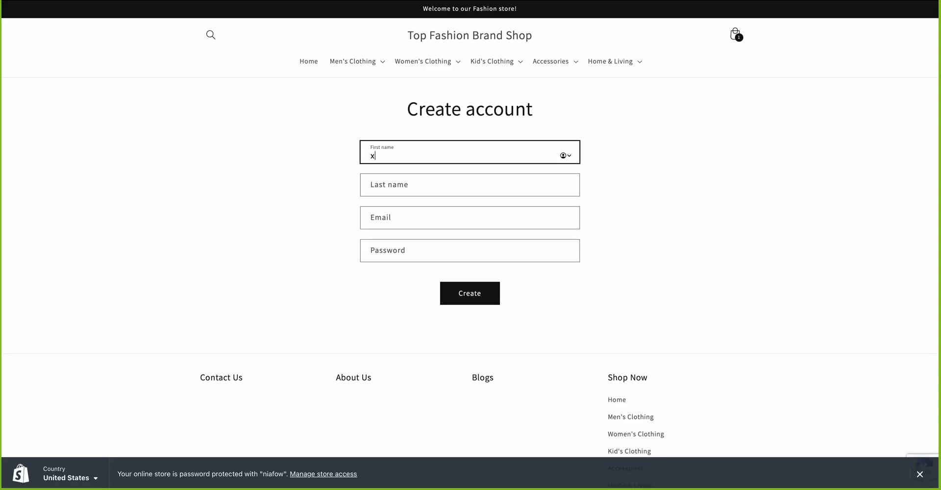
key(Tab)
text(cccc)
key(Tab)
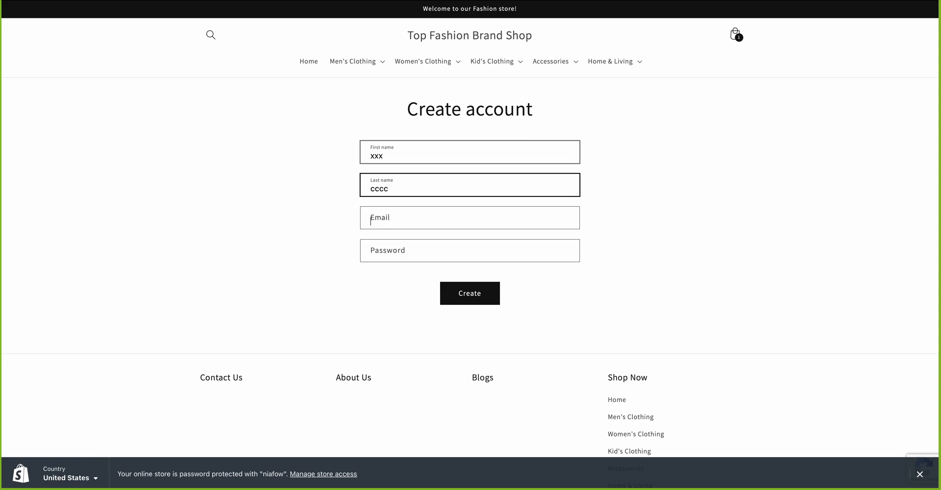
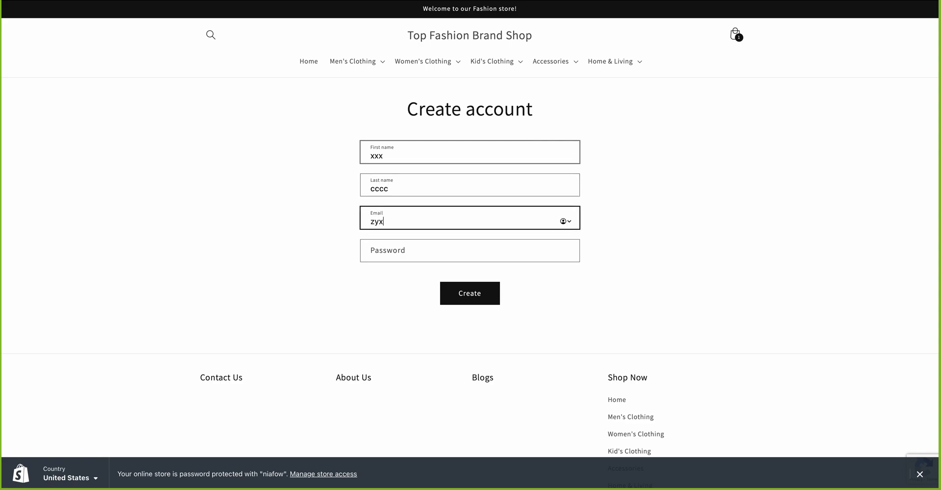
key(Tab)
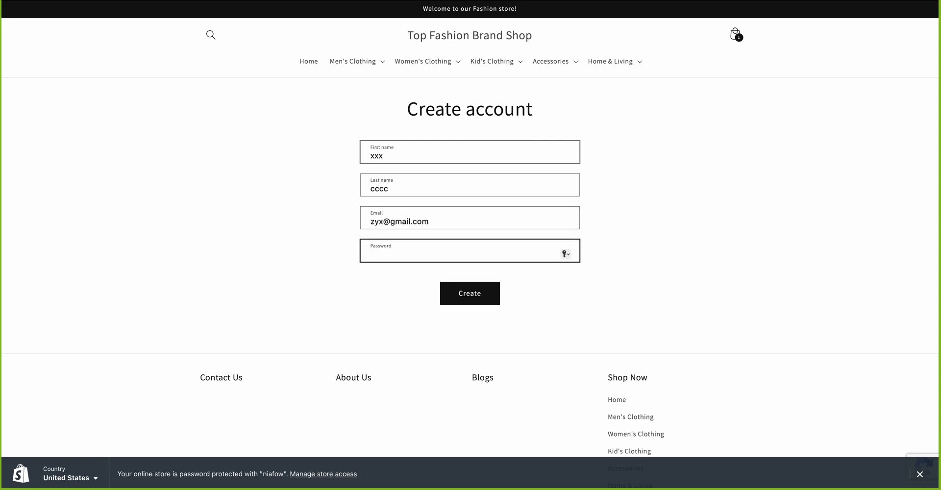
text(12345)
click(485, 293)
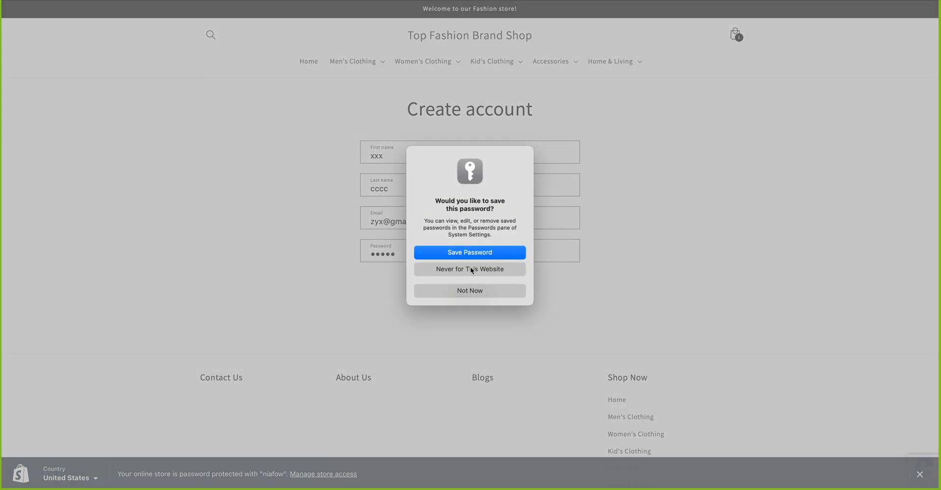
click(465, 292)
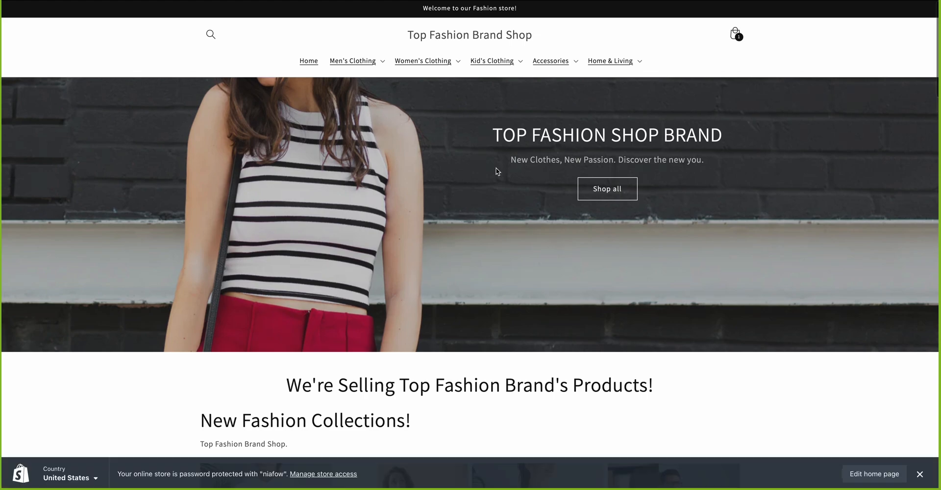
Step: Add the White, size S Unisex Cruiser Hoodie to the cart and view the $96.90 cart
scroll(496, 170, down, 7)
scroll(497, 172, up, 7)
scroll(491, 179, down, 7)
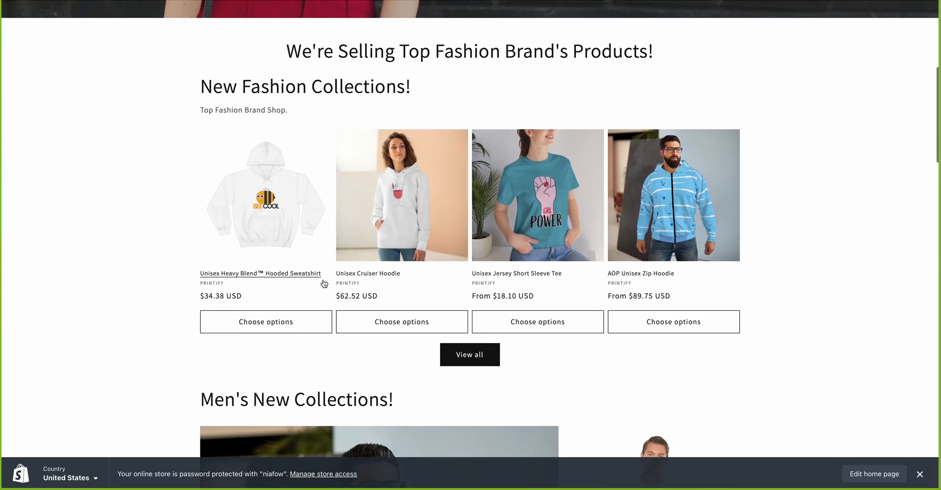
click(423, 210)
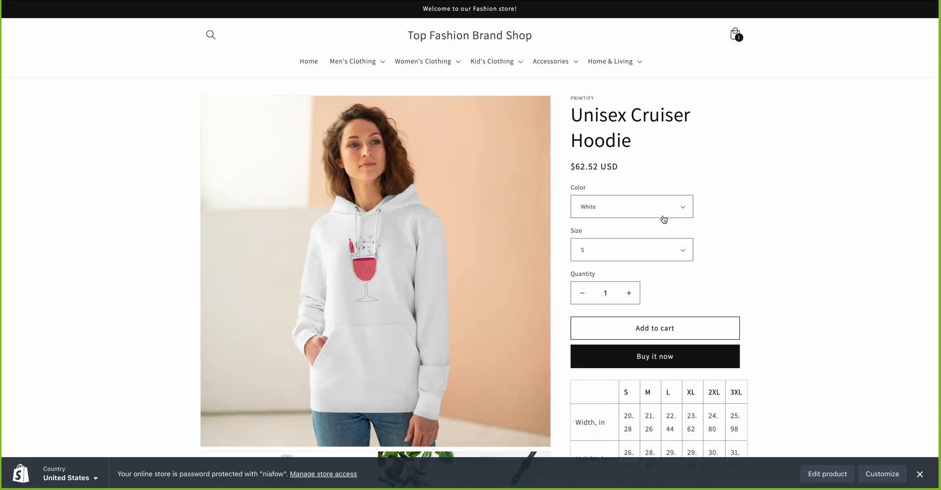
click(651, 330)
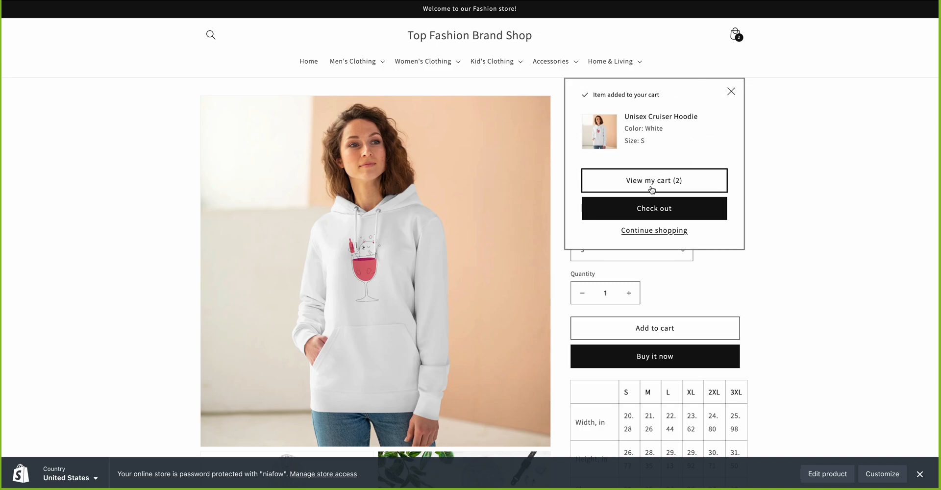
click(661, 185)
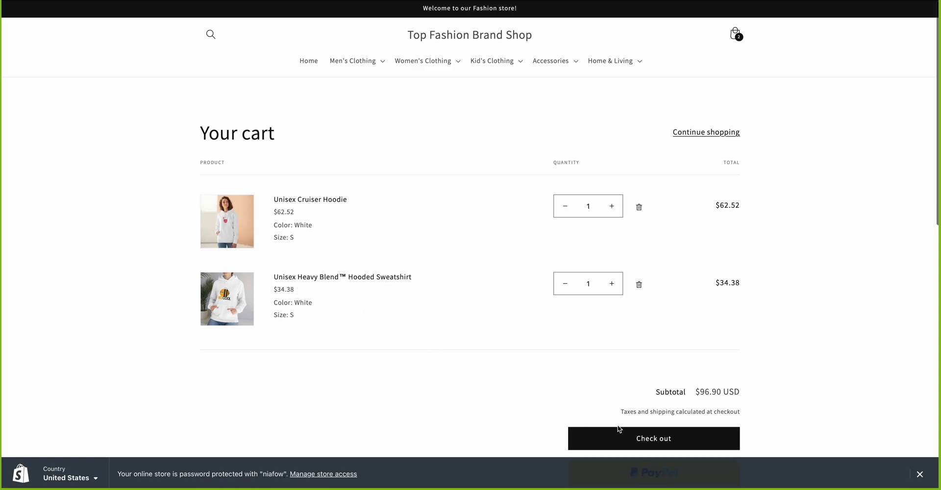
Step: Check out from the cart, select the First name field text, and return to the admin tab
scroll(628, 387, down, 3)
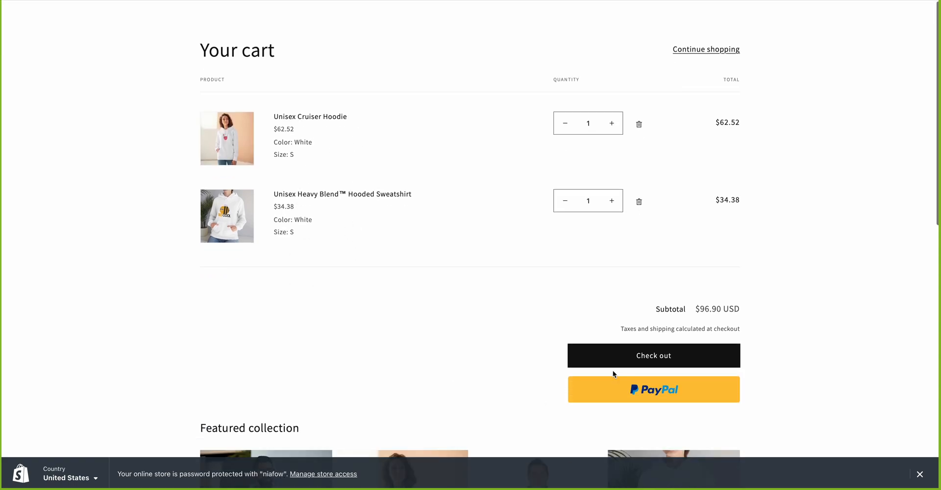
click(612, 365)
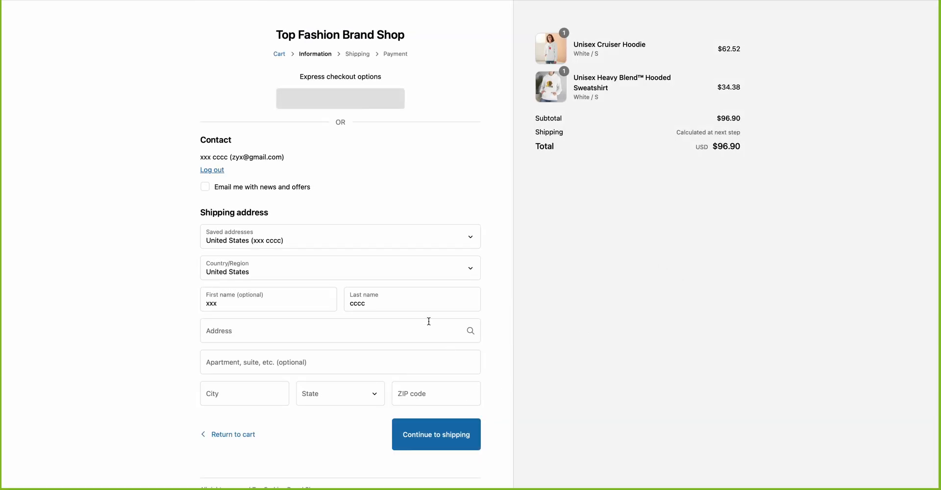
click(249, 302)
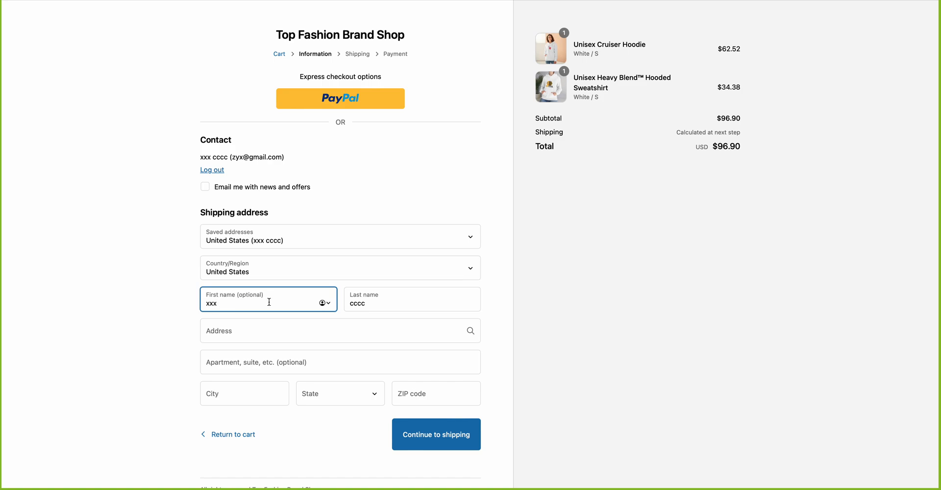
drag(258, 304, 189, 304)
mouse_move(442, 1)
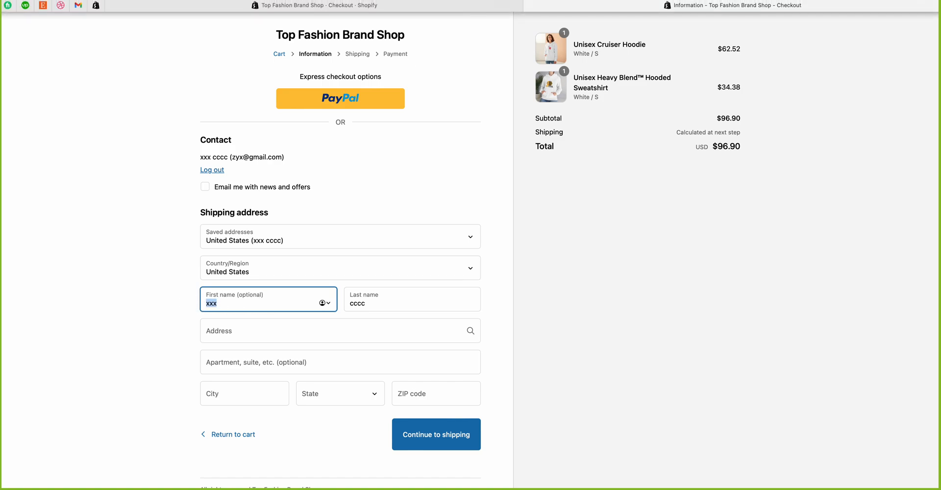
click(479, 5)
Step: Require only the customer's last name, then inspect the checkout's name and apartment fields
click(384, 124)
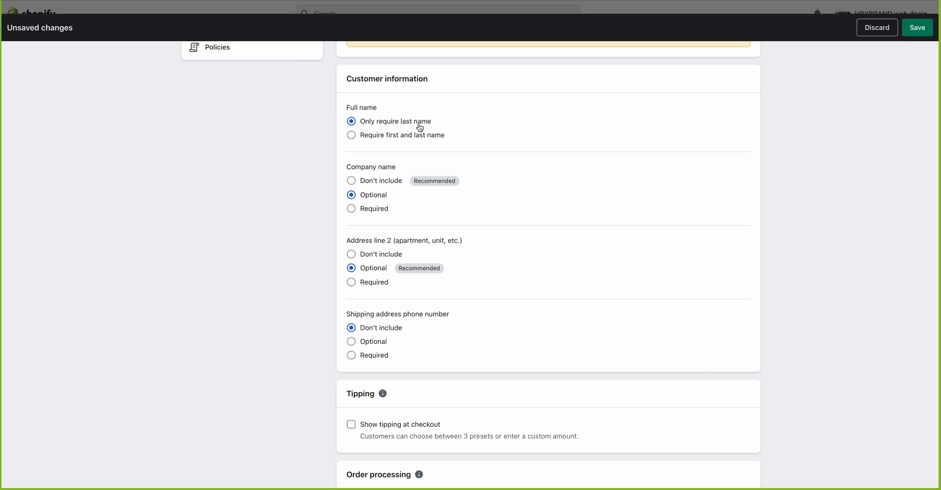
click(730, 5)
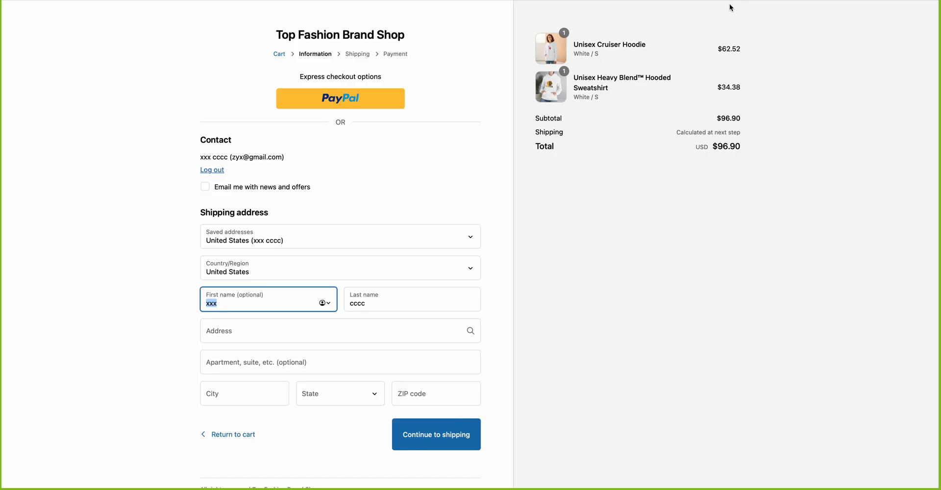
click(375, 305)
double_click(373, 304)
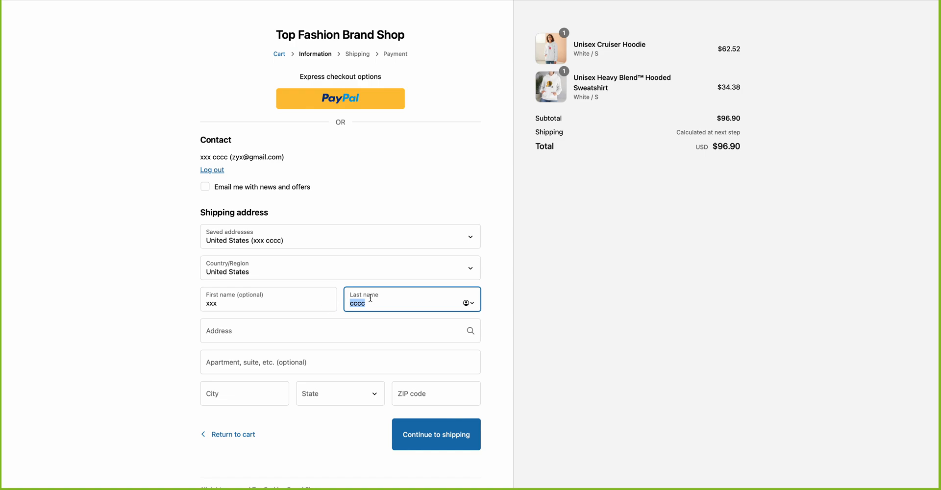
click(277, 298)
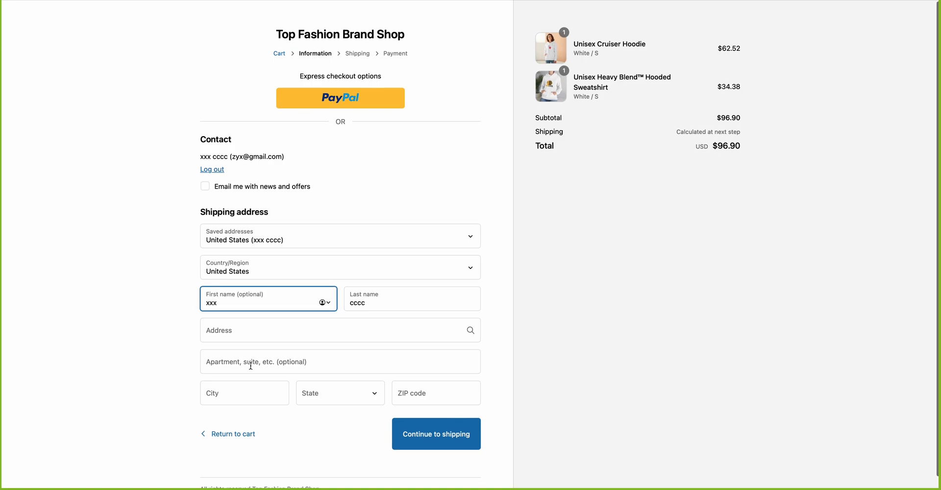
click(233, 363)
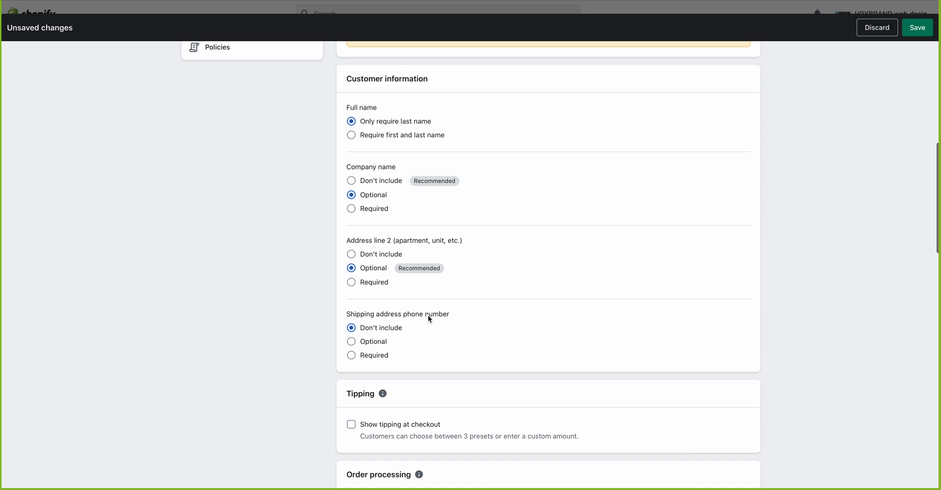
Step: Make the shipping phone number Required, save, and reload checkout to show Company and Phone fields
click(352, 357)
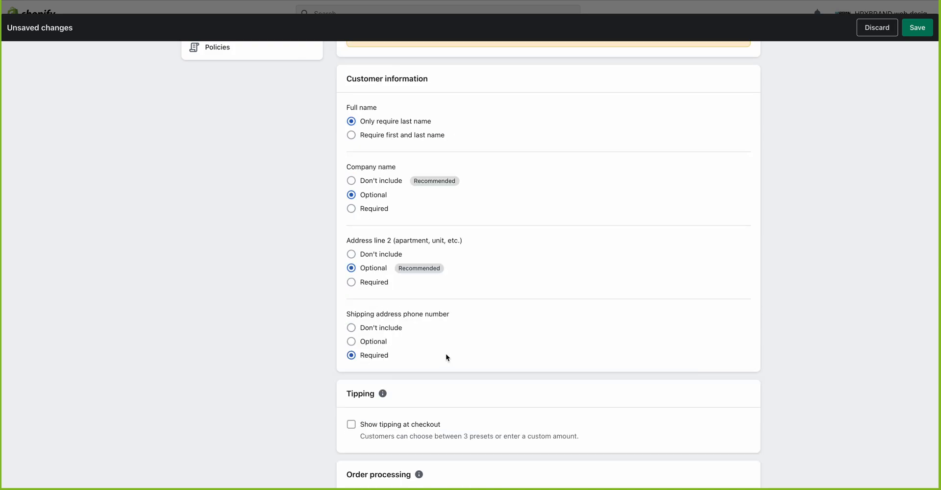
scroll(446, 357, down, 3)
scroll(447, 356, up, 1)
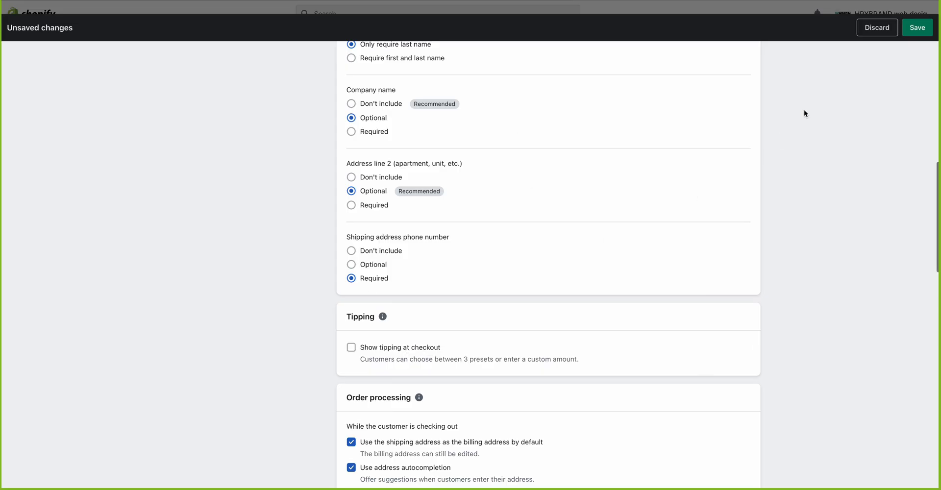
click(917, 28)
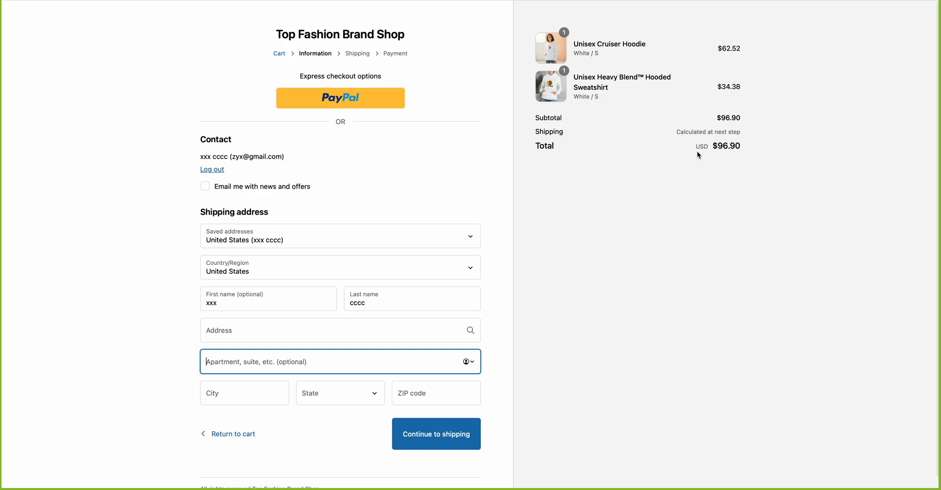
right_click(520, 141)
click(530, 160)
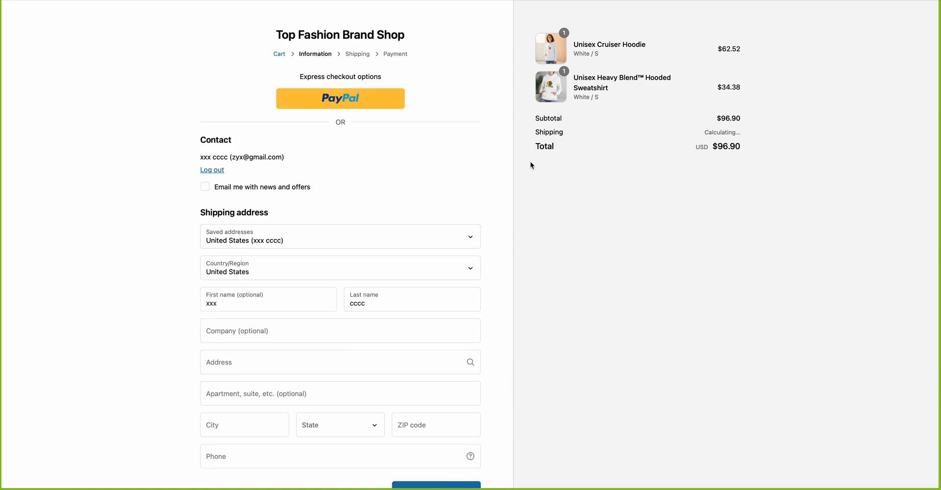
Step: Try the new Phone field on the checkout, then go back to the admin checkout settings
scroll(530, 160, down, 3)
click(240, 392)
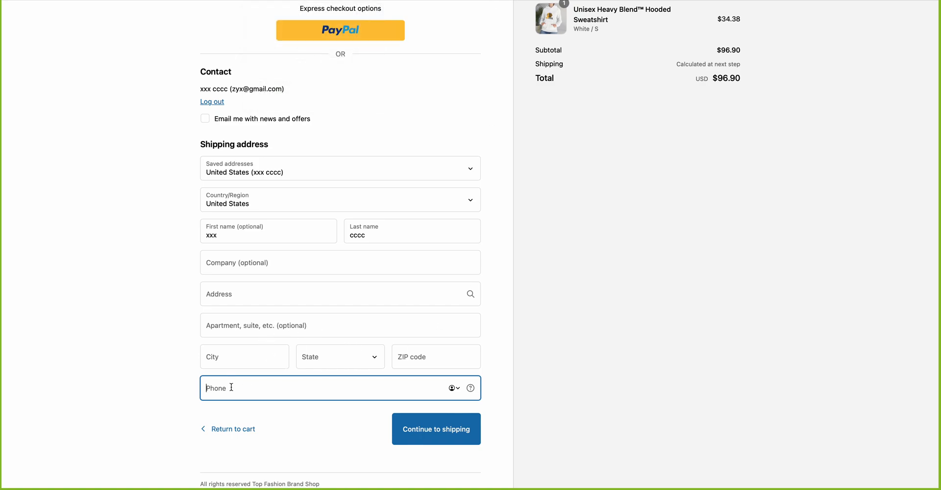
click(457, 0)
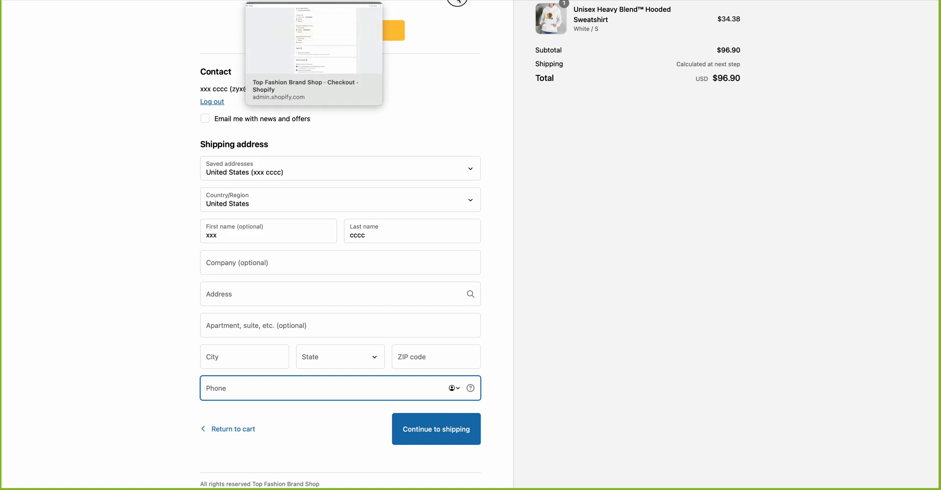
scroll(475, 321, down, 2)
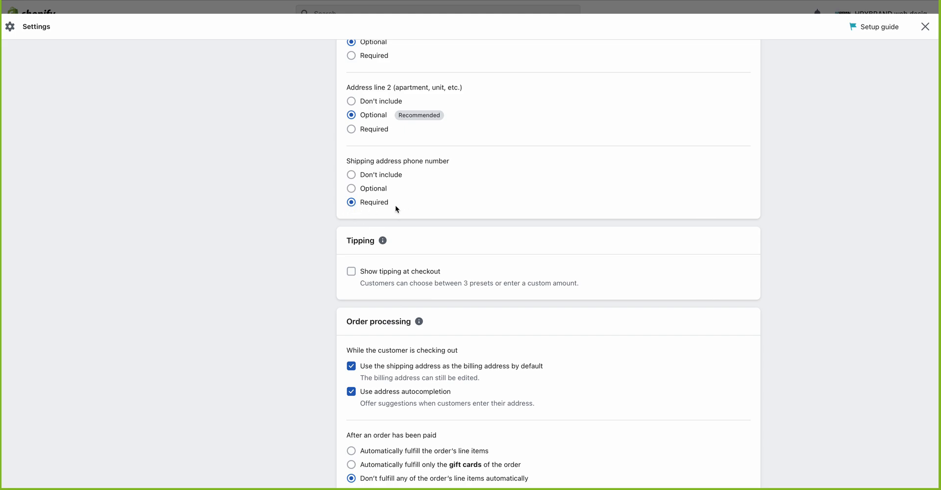
Step: Look through the checkout settings to confirm the shipping phone number remains Required
scroll(395, 205, down, 3)
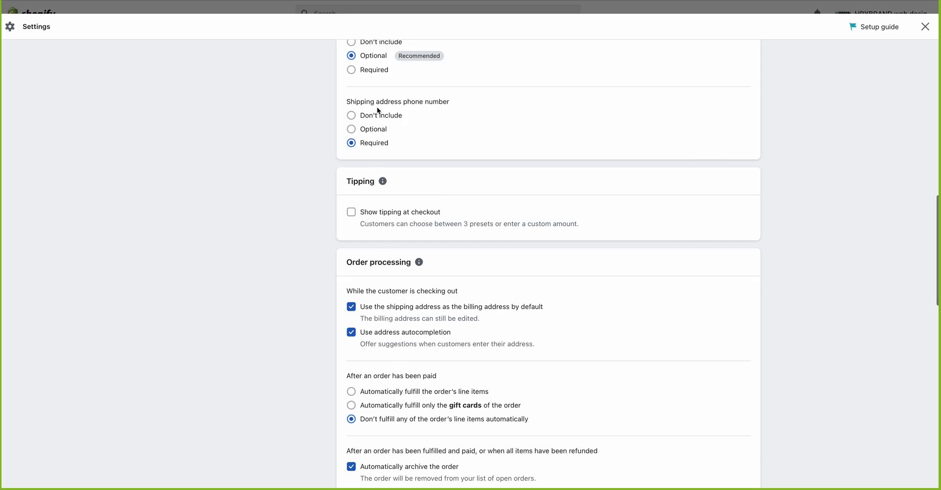
scroll(378, 110, up, 15)
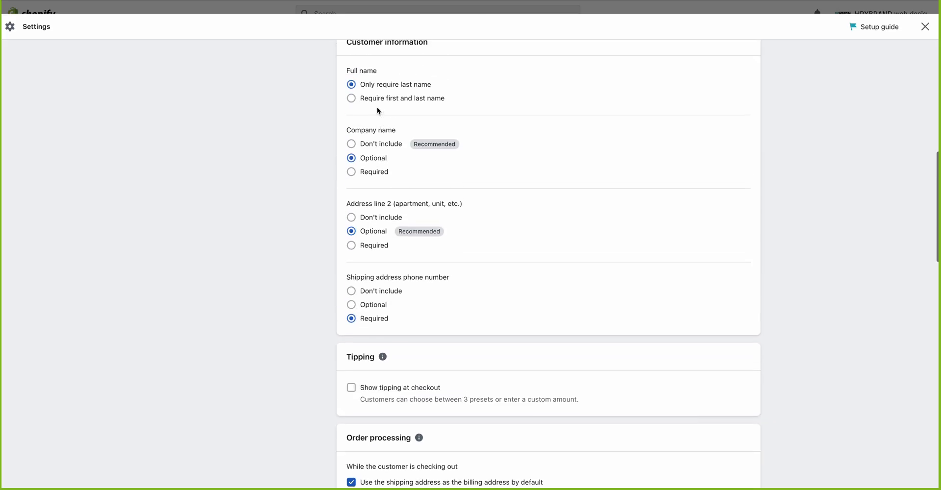
scroll(379, 110, down, 8)
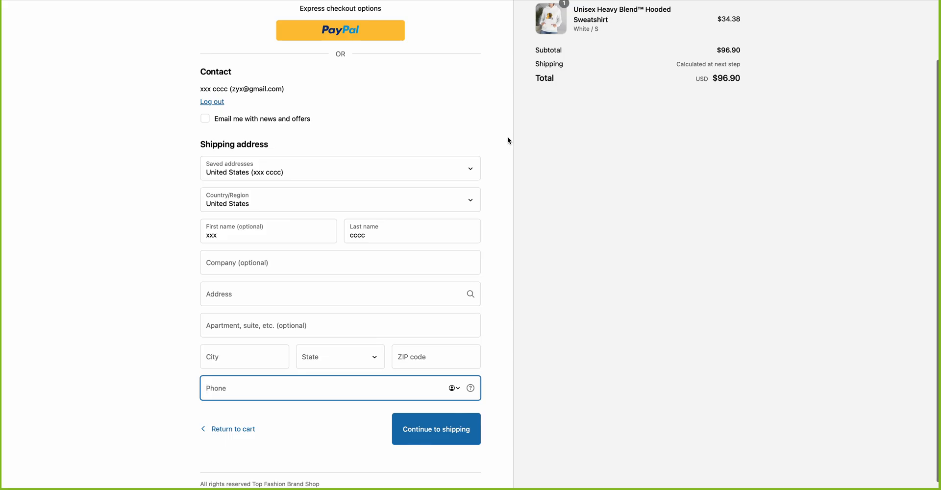
scroll(507, 137, up, 2)
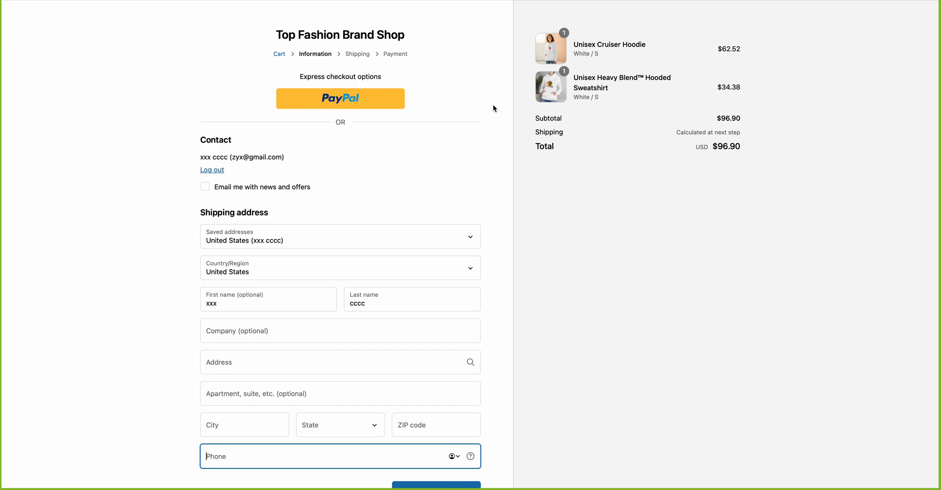
scroll(493, 106, down, 1)
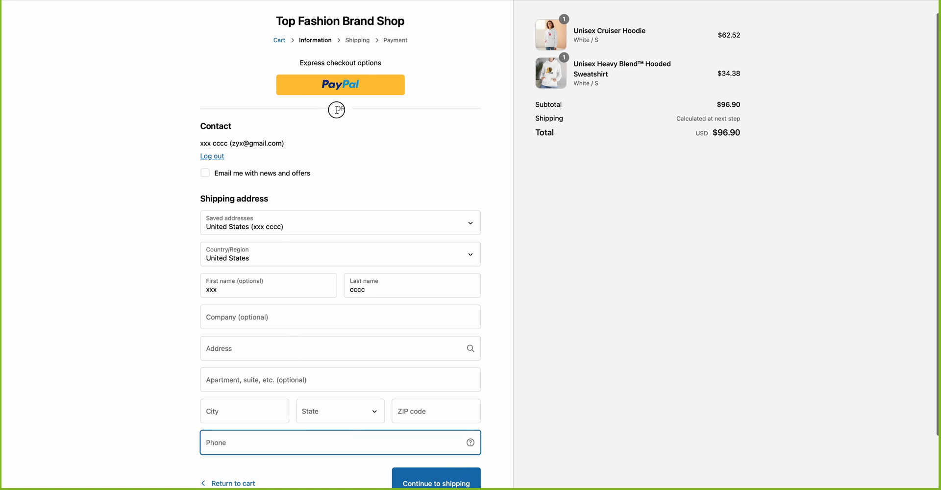
drag(336, 109, 352, 110)
click(361, 116)
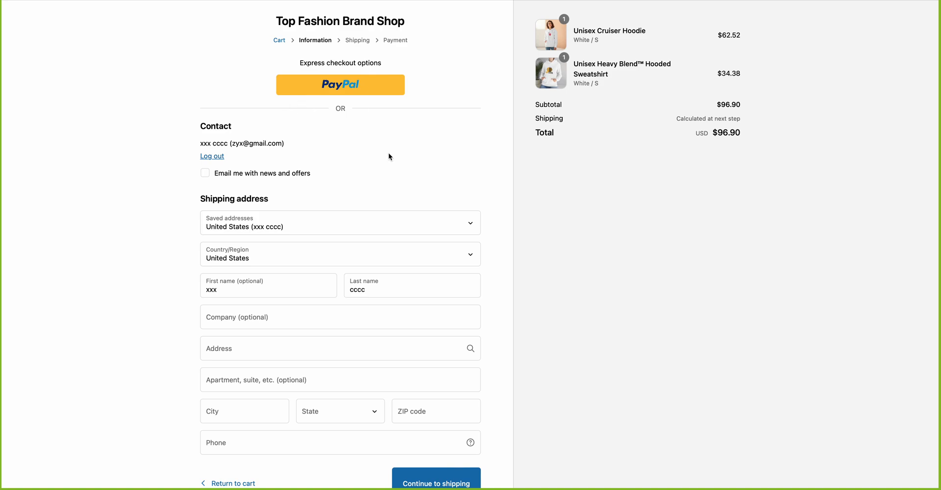
scroll(390, 157, down, 2)
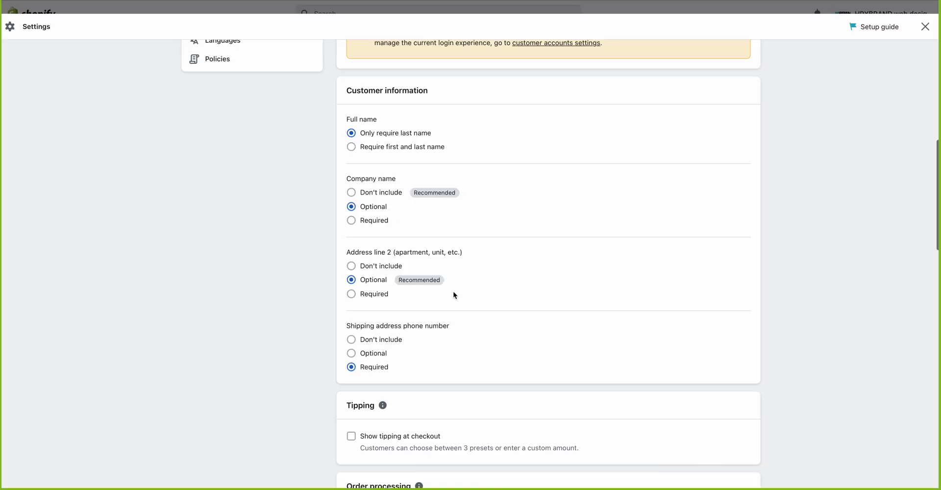
Step: Enable 'Show tipping at checkout', revealing the 10%, 15% and 20% presets
scroll(453, 292, down, 1)
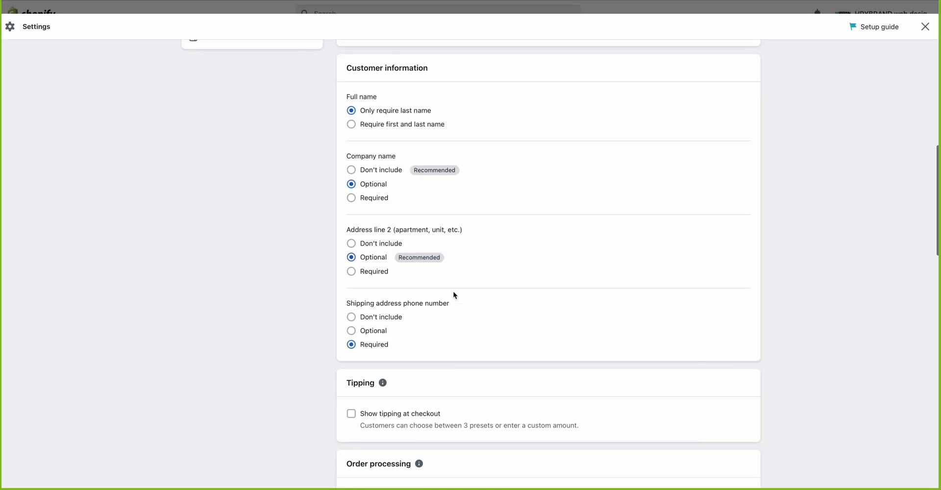
scroll(400, 222, down, 3)
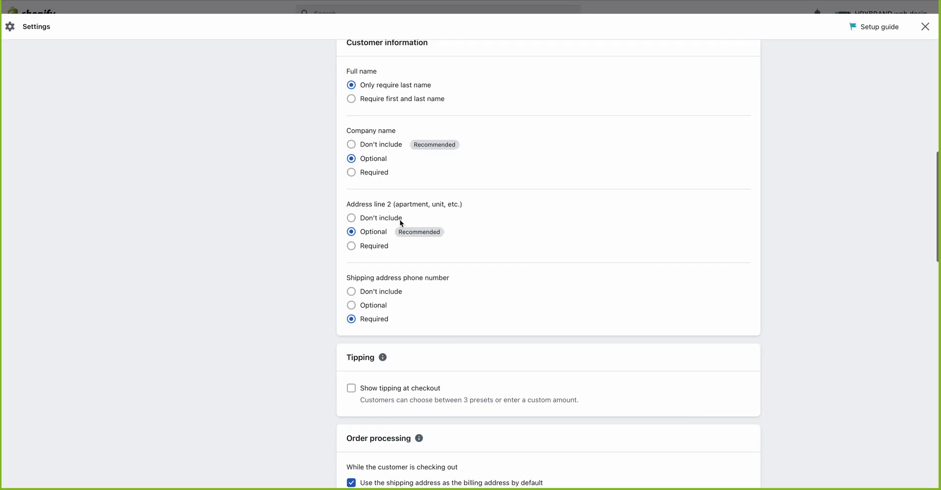
scroll(361, 347, down, 2)
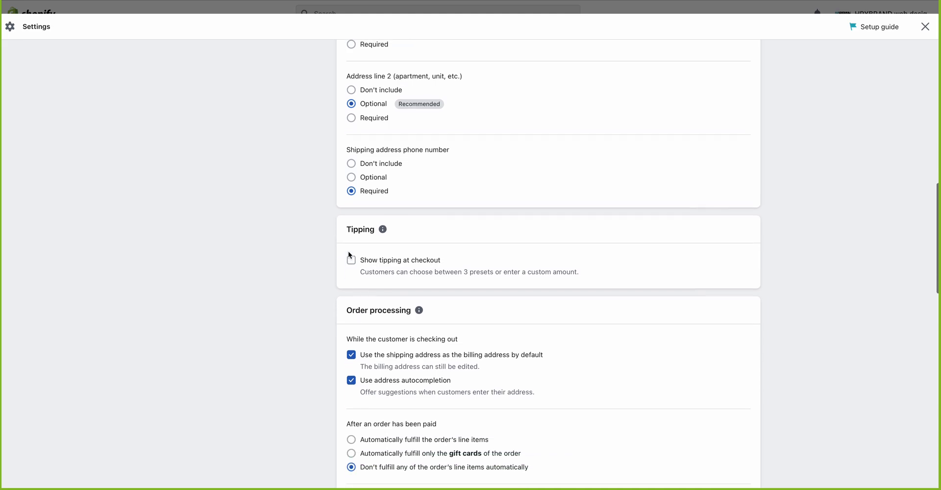
click(356, 264)
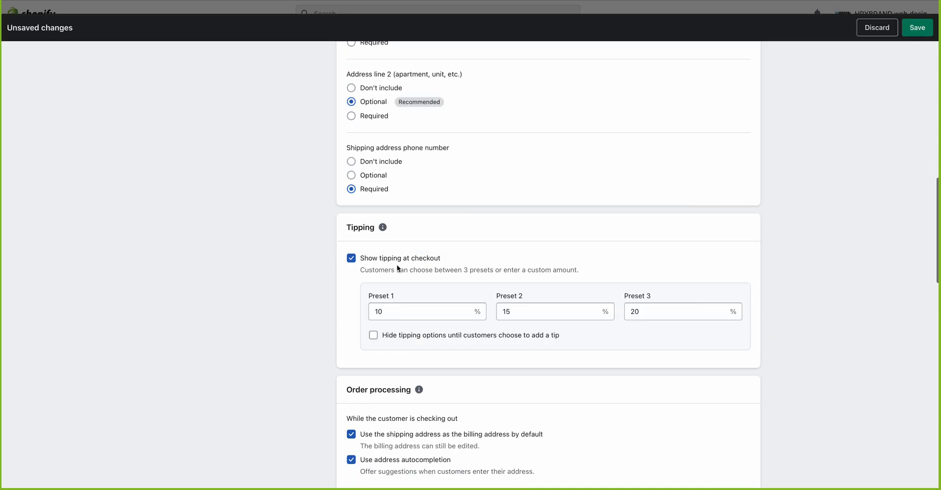
scroll(414, 326, down, 2)
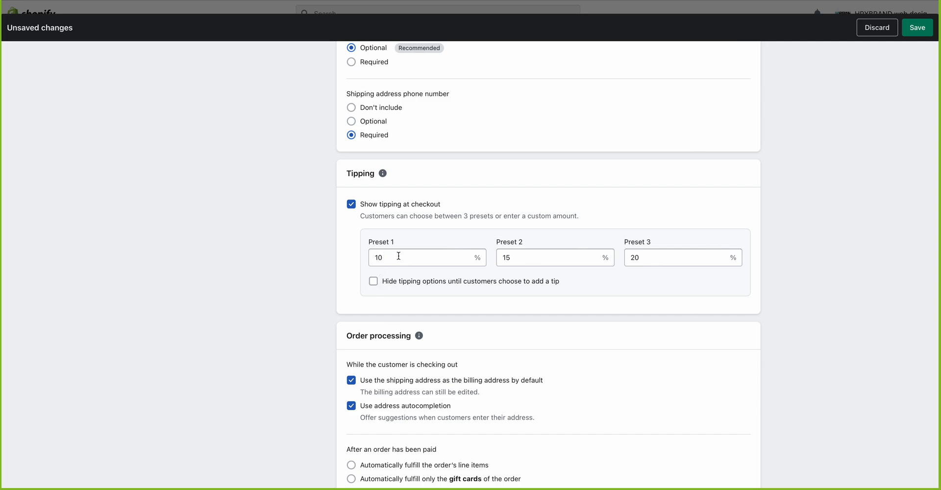
Step: Change tip presets 1 and 2 to 5% and 10%, then save, retrying after the error
click(351, 261)
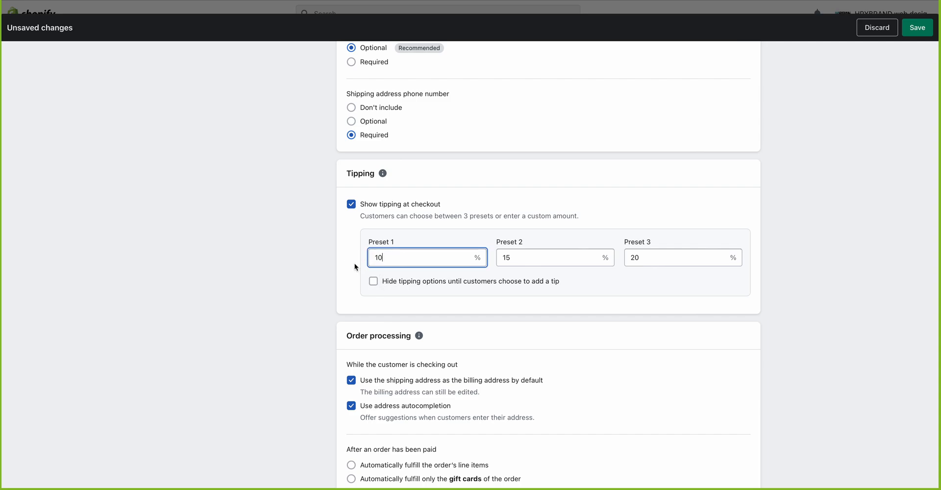
double_click(380, 258)
text(5)
key(Tab)
text(10)
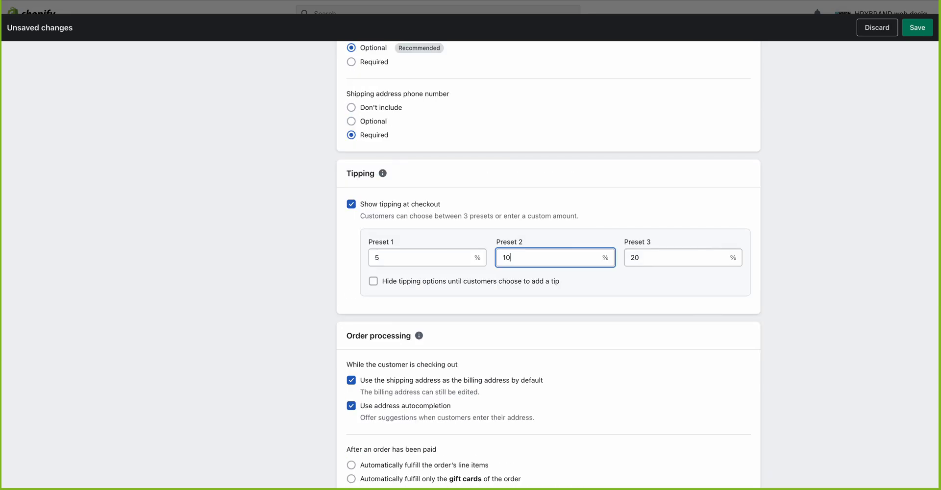
key(Tab)
click(913, 28)
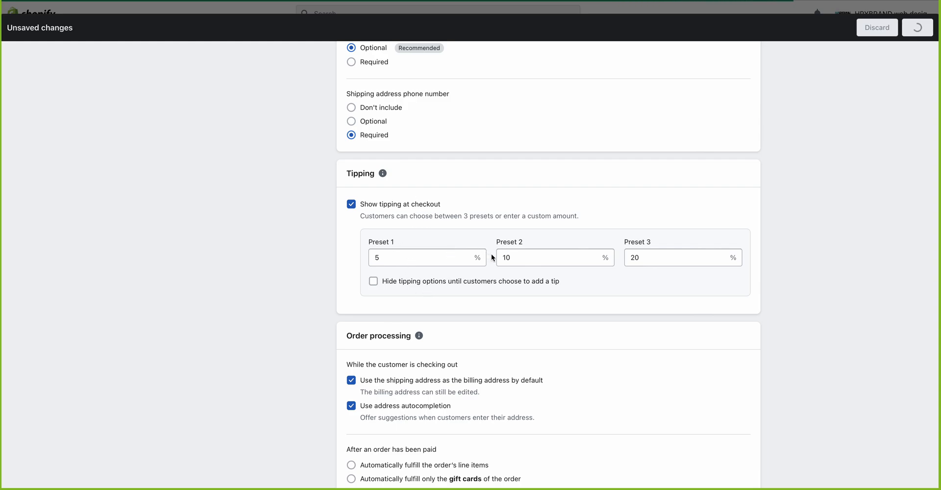
click(920, 30)
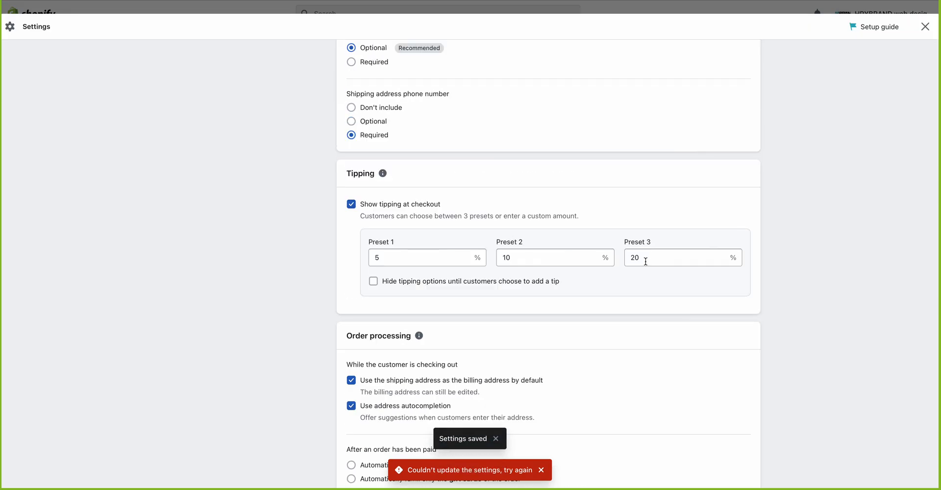
scroll(645, 261, down, 3)
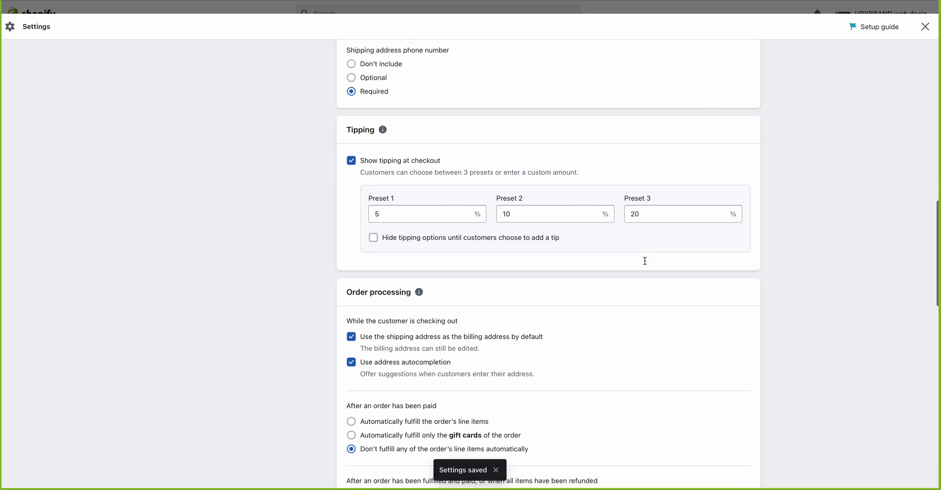
scroll(645, 261, down, 2)
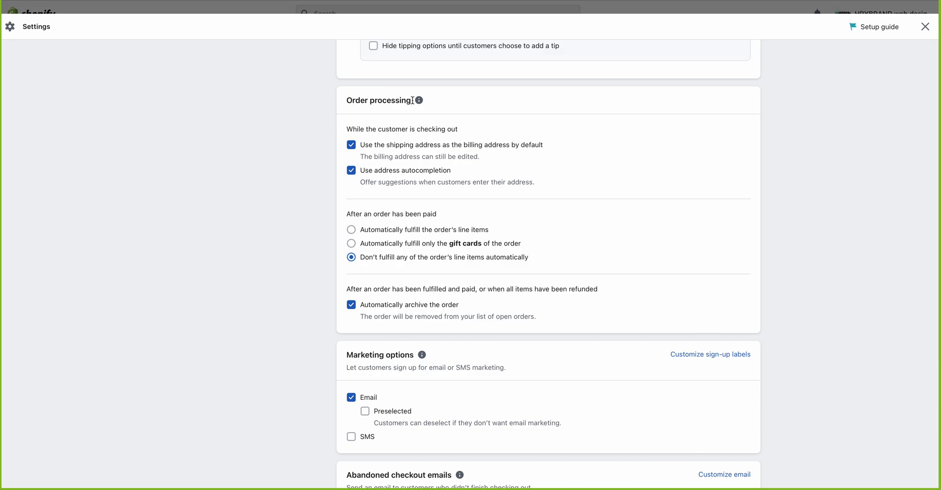
mouse_move(421, 103)
click(352, 146)
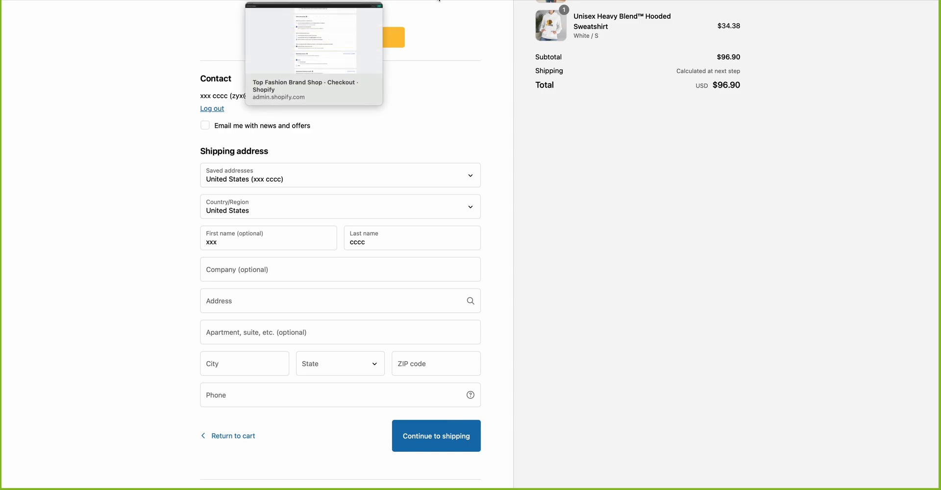
click(439, 1)
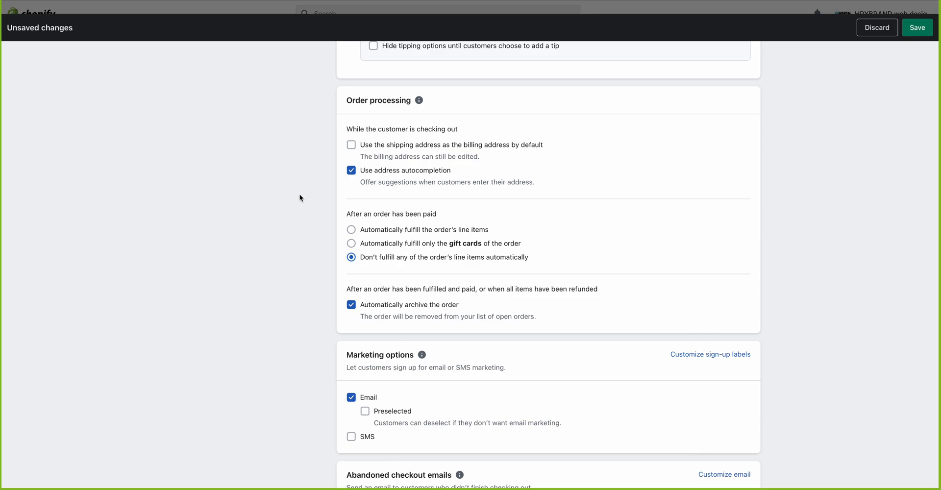
click(351, 145)
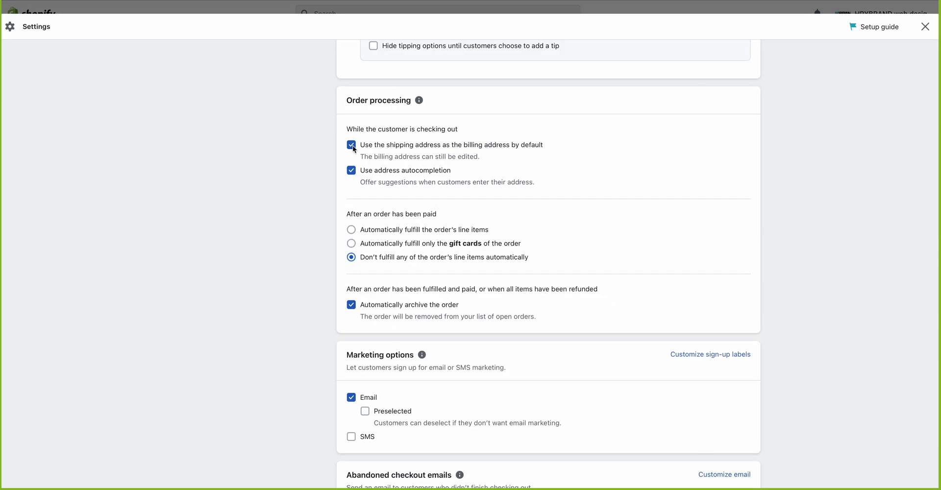
click(363, 147)
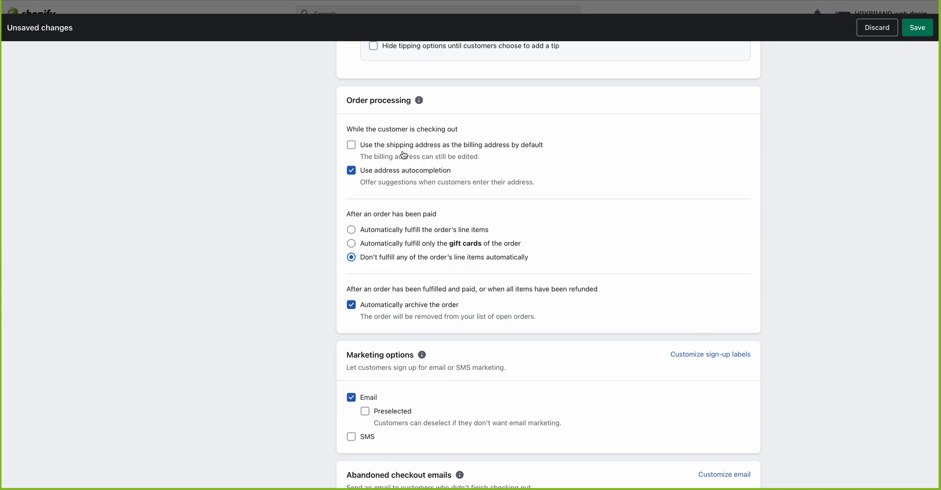
click(351, 145)
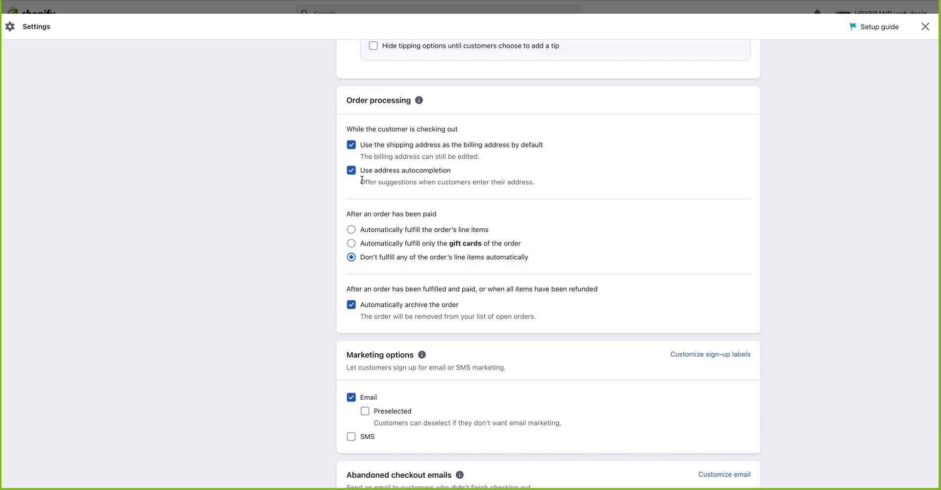
drag(361, 181, 555, 183)
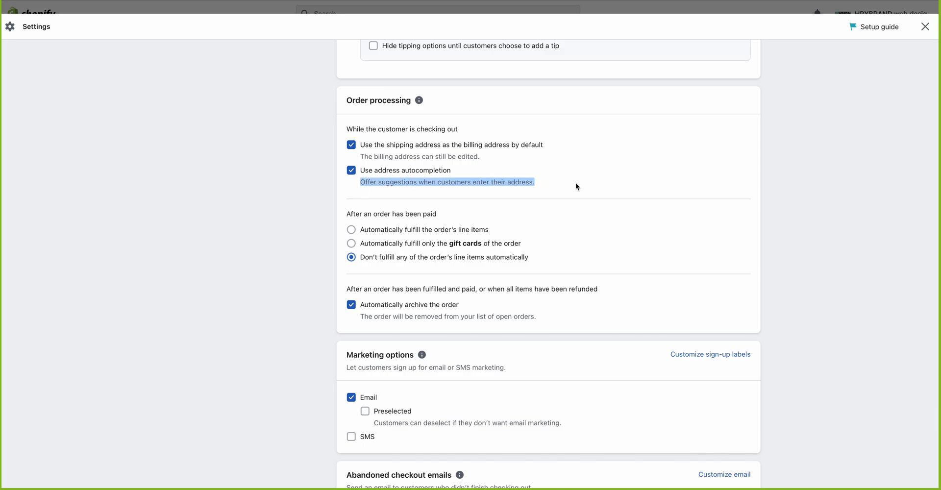
click(571, 183)
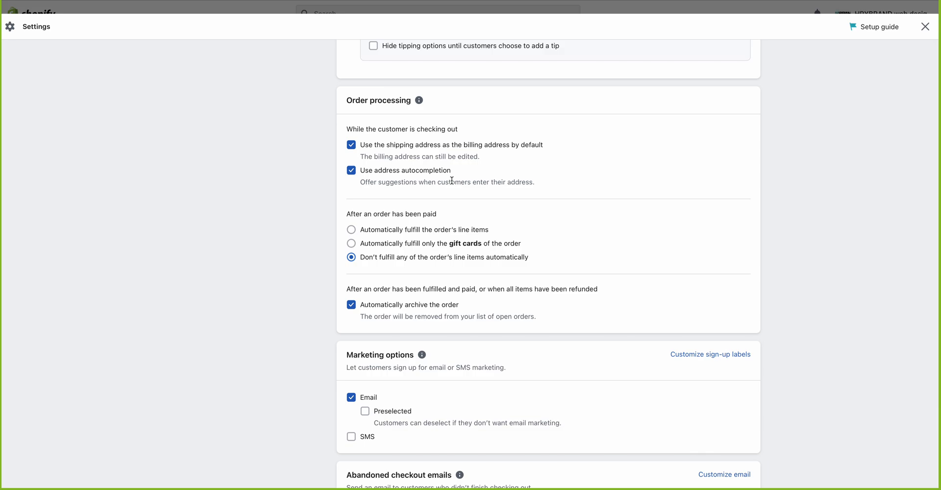
Step: Switch paid-order handling from gift-cards-only to automatically fulfilling all line items
scroll(452, 181, down, 3)
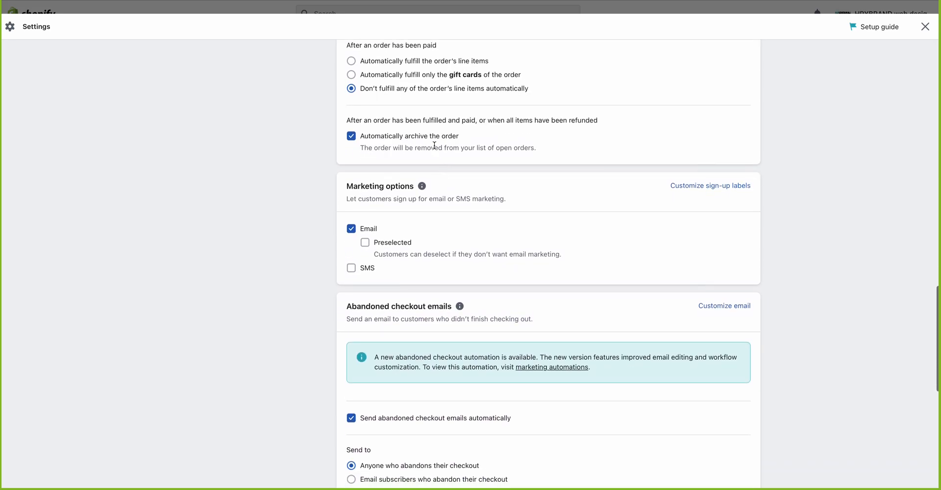
scroll(422, 127, up, 1)
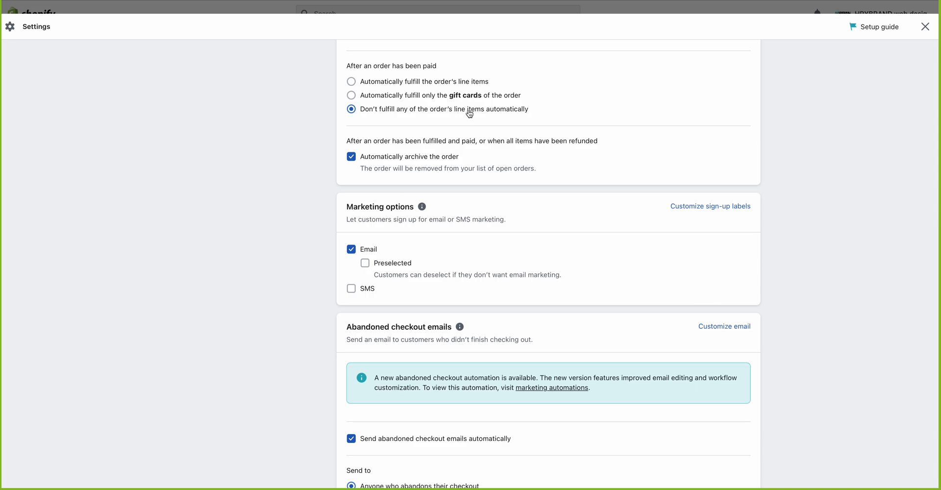
click(351, 96)
scroll(354, 147, up, 1)
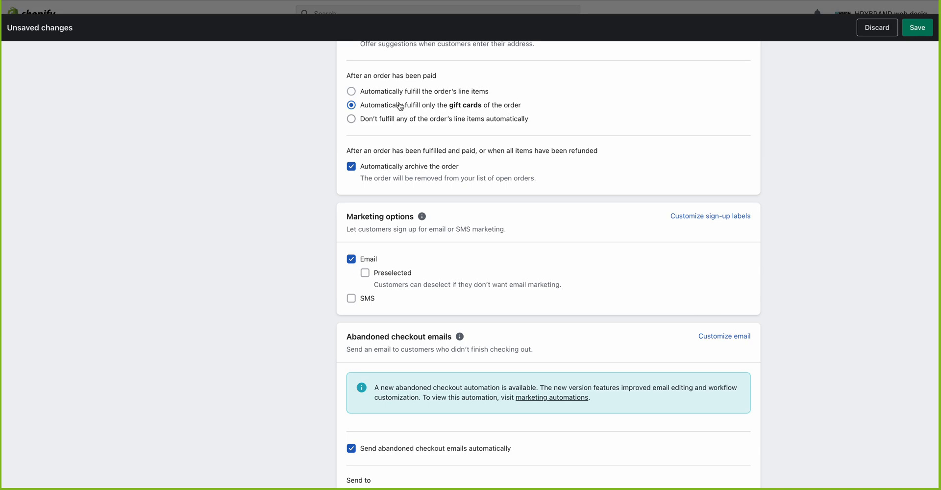
click(351, 91)
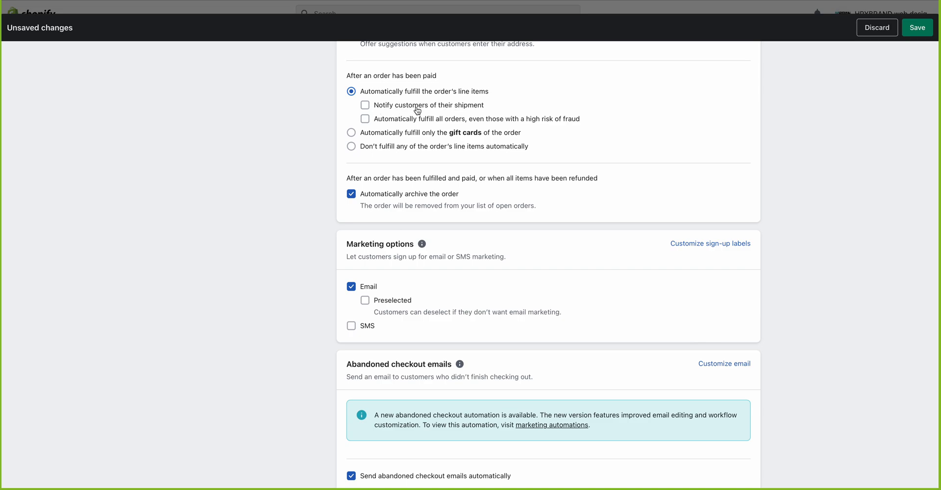
Step: Toggle the shipment notification and high-risk options, then revert to no automatic fulfilment
click(366, 107)
click(367, 120)
click(366, 119)
click(365, 119)
click(351, 147)
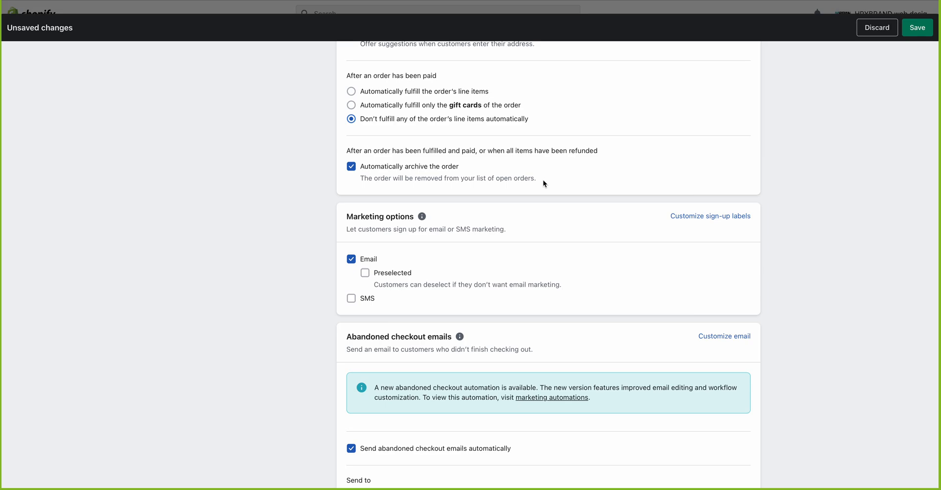
Step: Save the order processing settings: no automatic fulfilment, automatic archiving on
drag(481, 151, 634, 149)
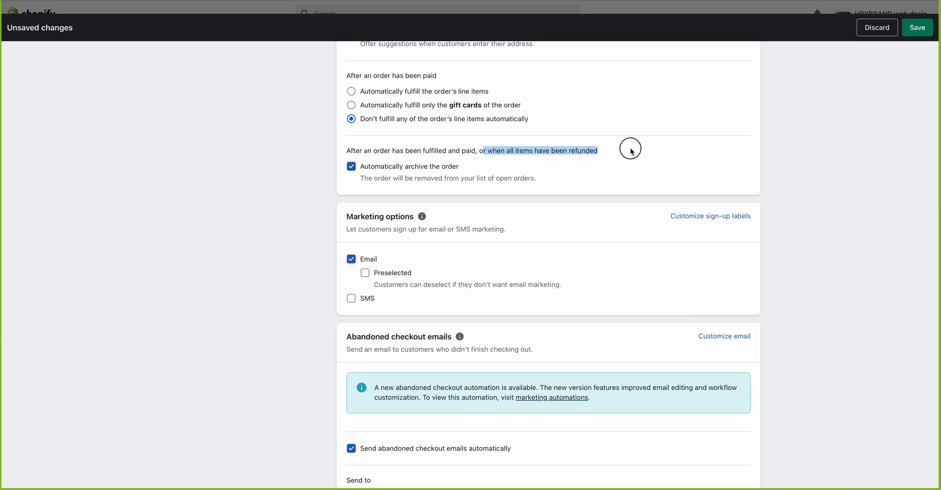
click(633, 150)
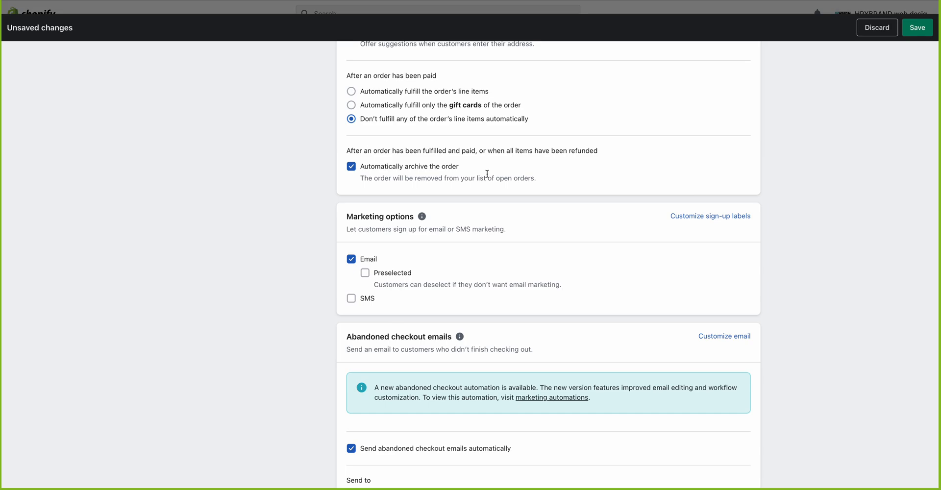
scroll(487, 174, up, 1)
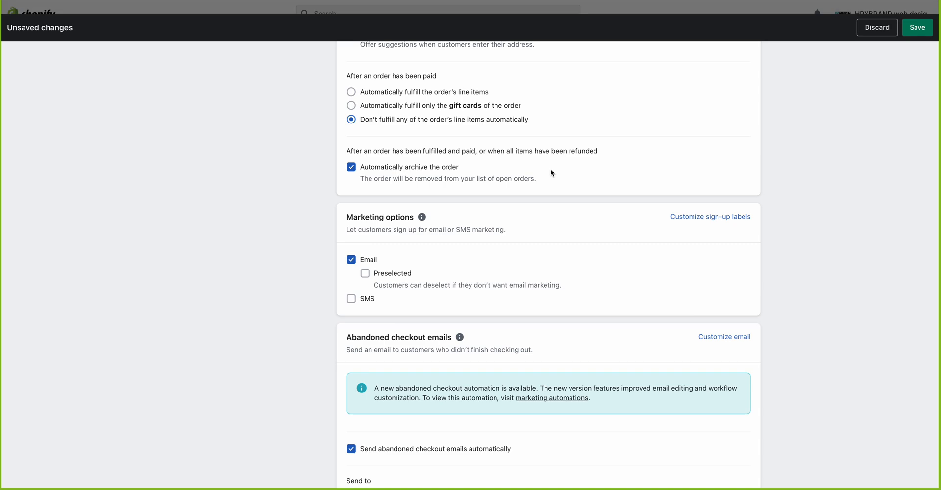
scroll(551, 172, up, 1)
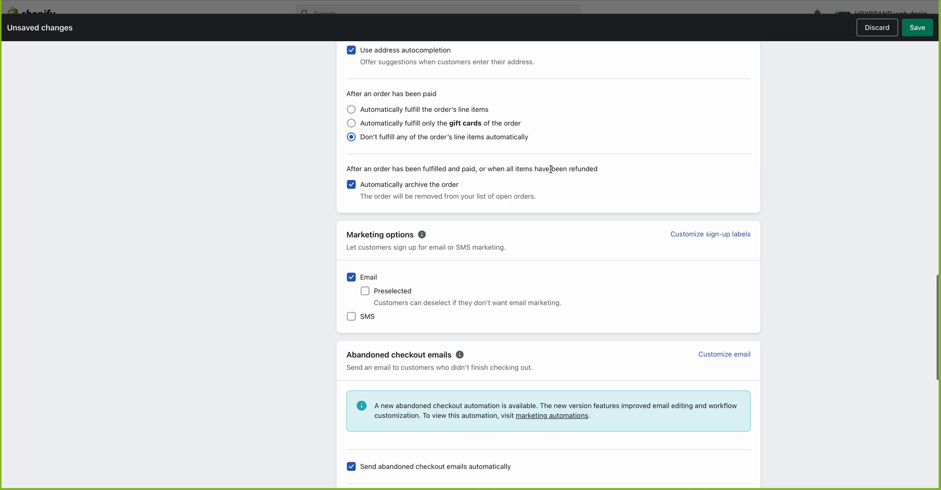
click(917, 27)
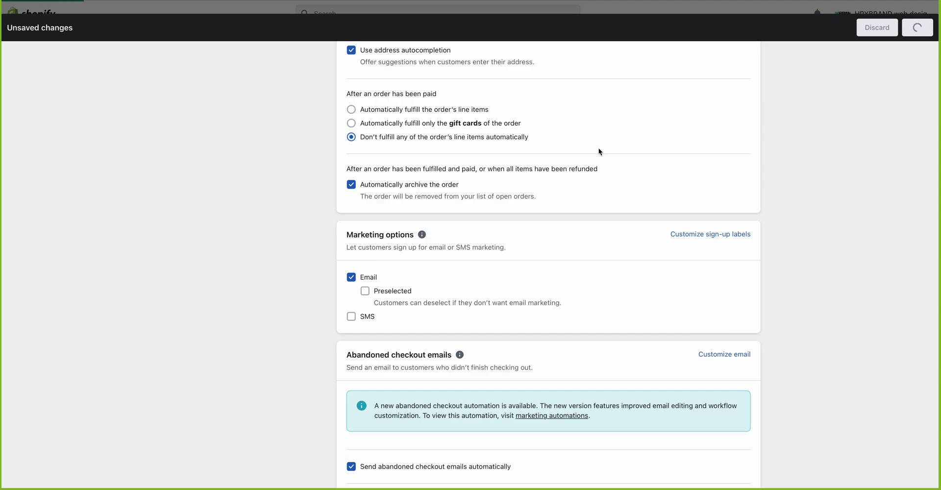
scroll(599, 152, up, 3)
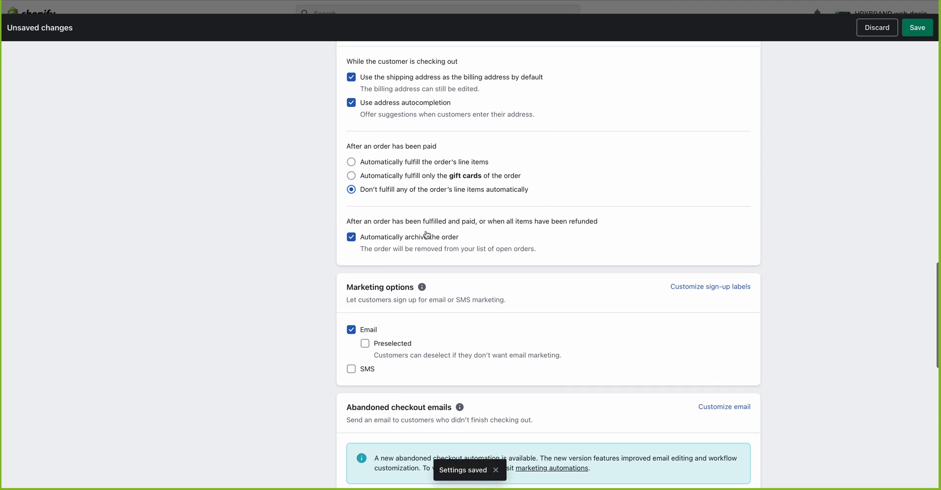
scroll(455, 223, down, 3)
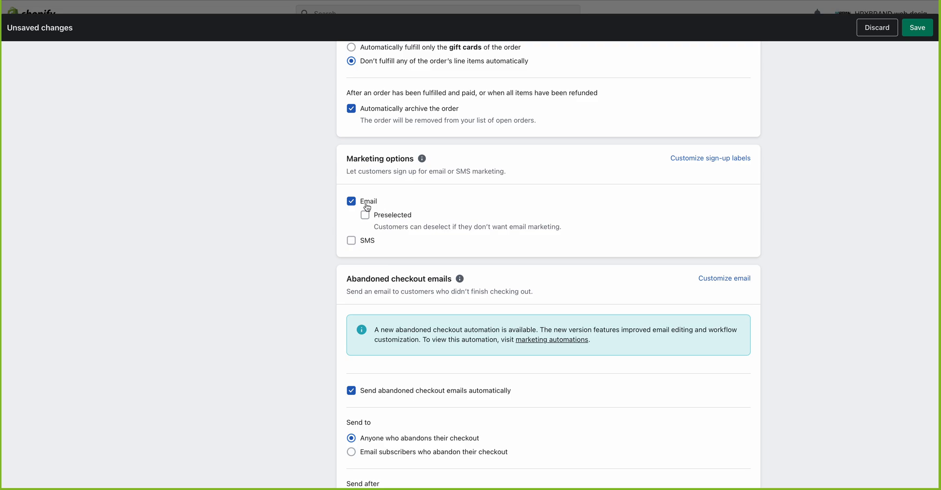
Step: Allow customers to sign up for SMS marketing at checkout
click(351, 242)
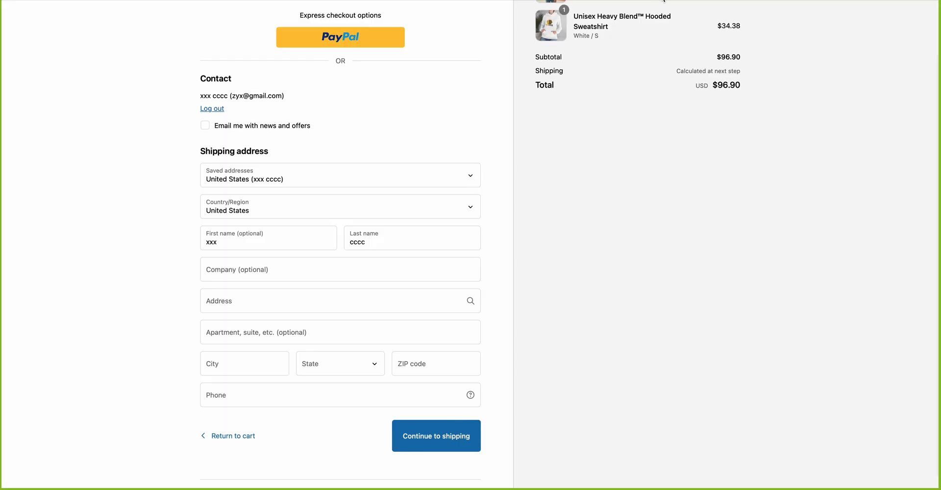
Step: Tick 'Email me with news and offers', select the Phone field, and glance at the admin tab
click(205, 126)
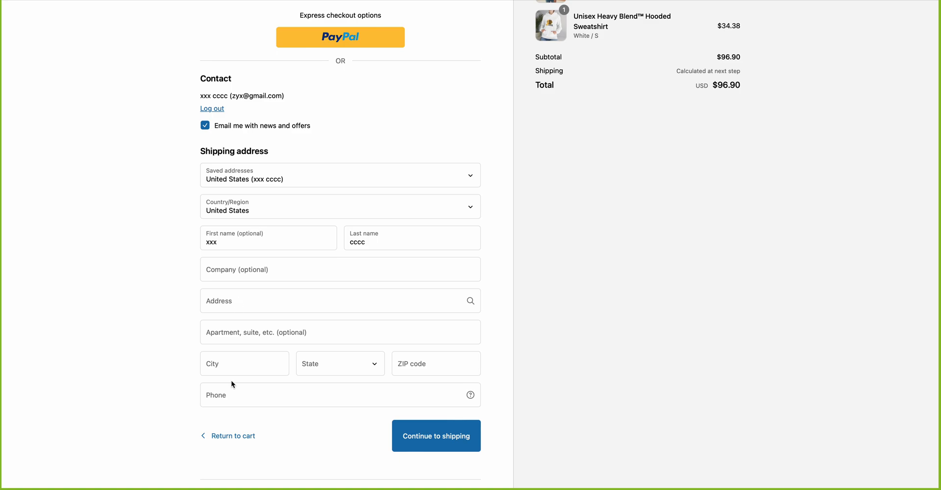
click(226, 395)
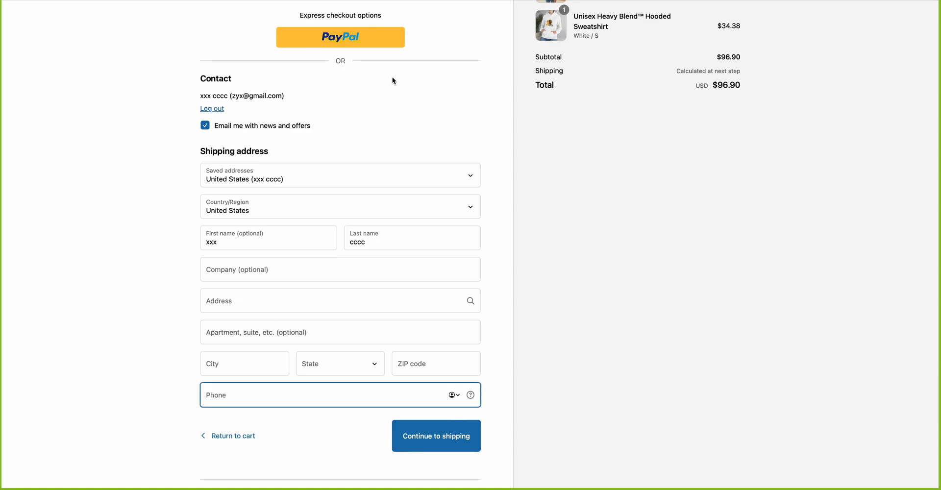
click(386, 1)
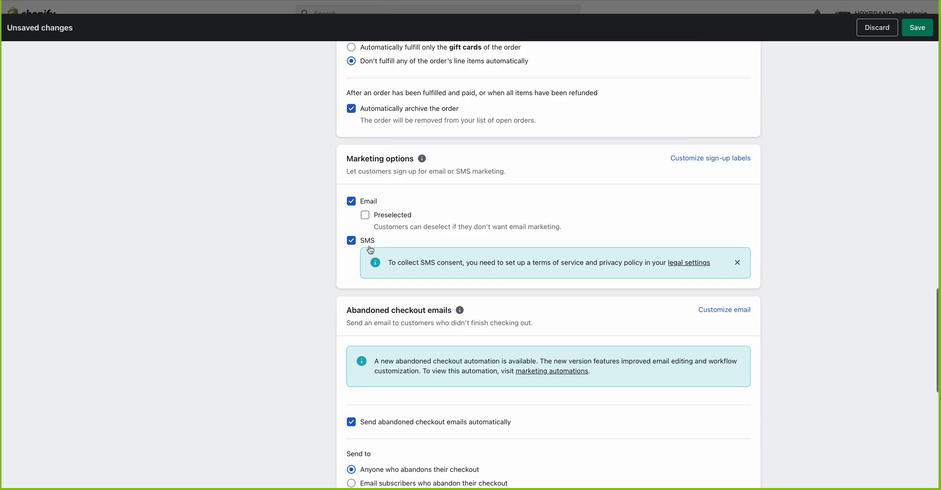
Step: Back on the storefront checkout, review the form and highlight the contact details line
click(621, 1)
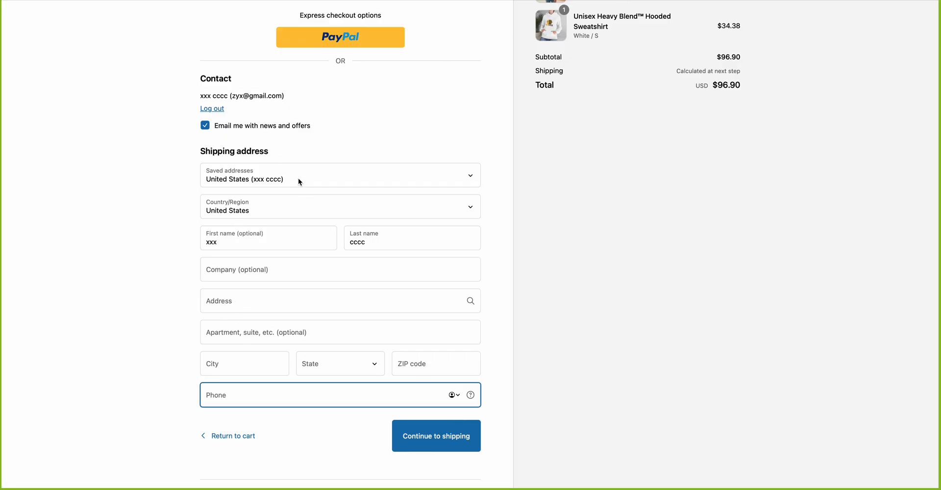
scroll(298, 178, up, 2)
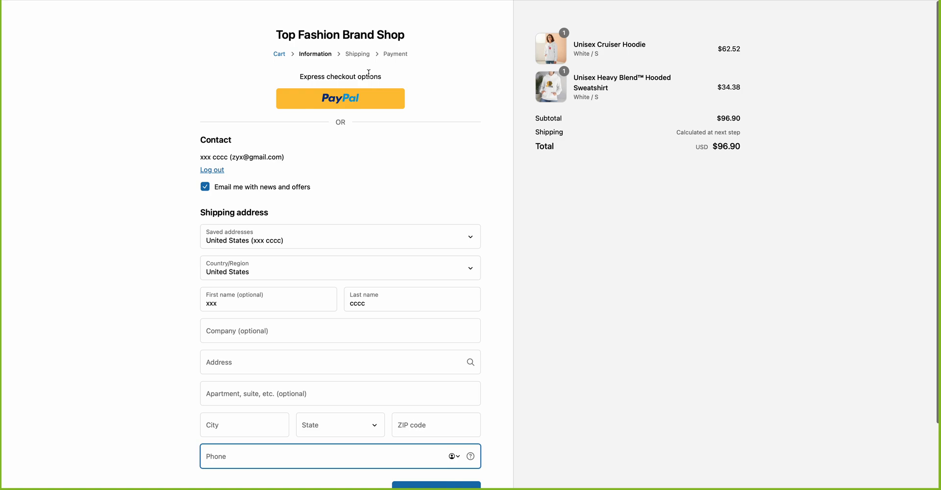
scroll(369, 74, down, 3)
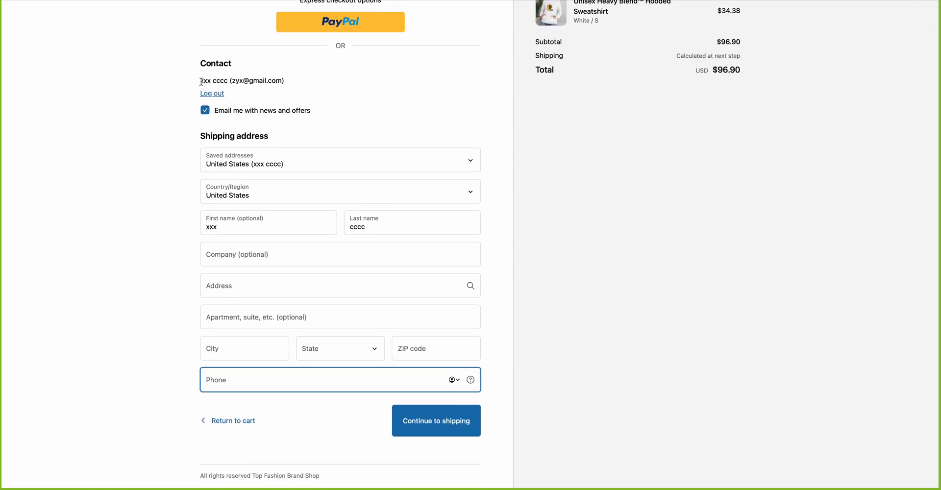
drag(201, 81, 288, 81)
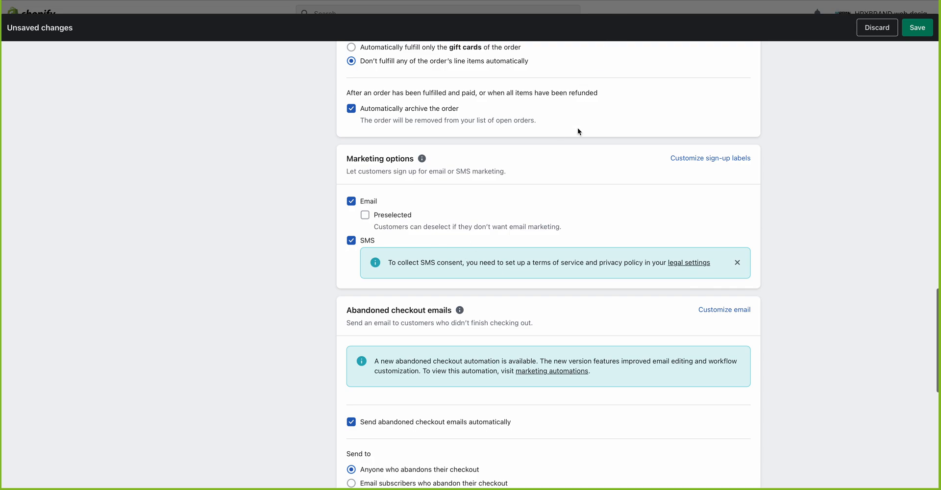
scroll(578, 129, up, 15)
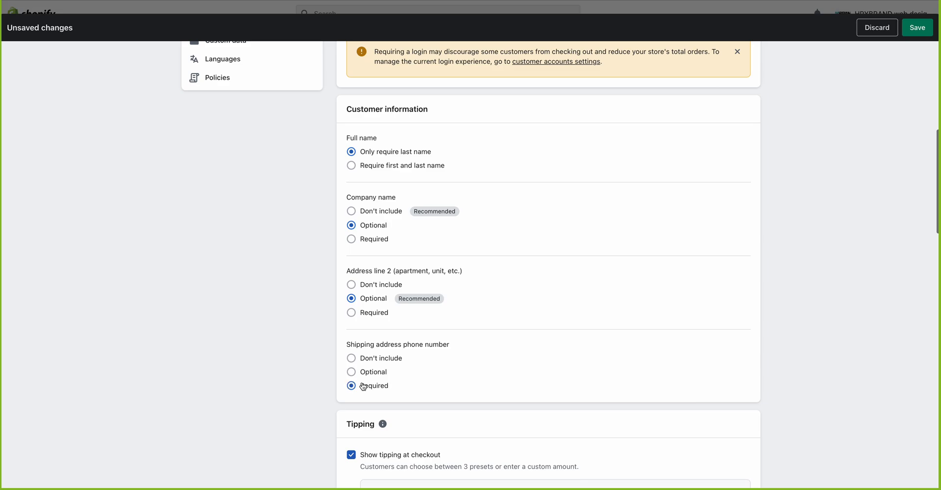
scroll(553, 181, down, 12)
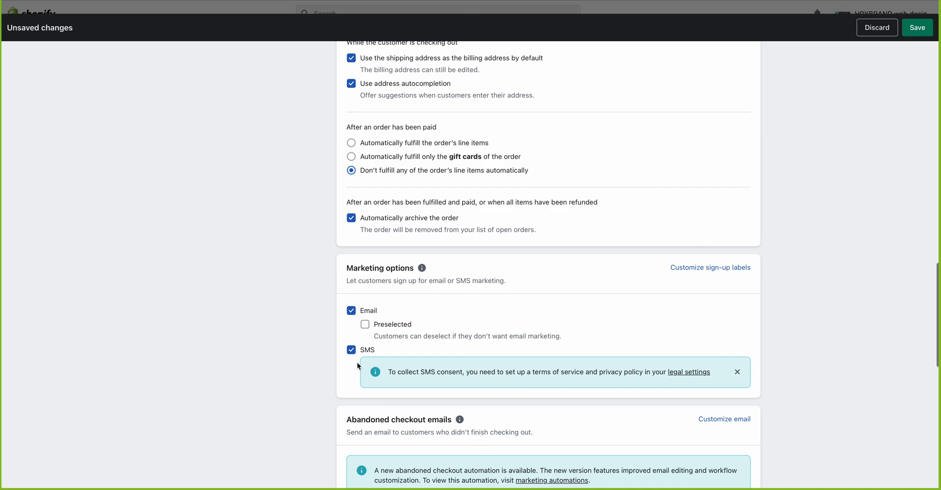
Step: Toggle Email and SMS marketing sign-up off and back on, and make email sign-up preselected
drag(347, 268, 413, 269)
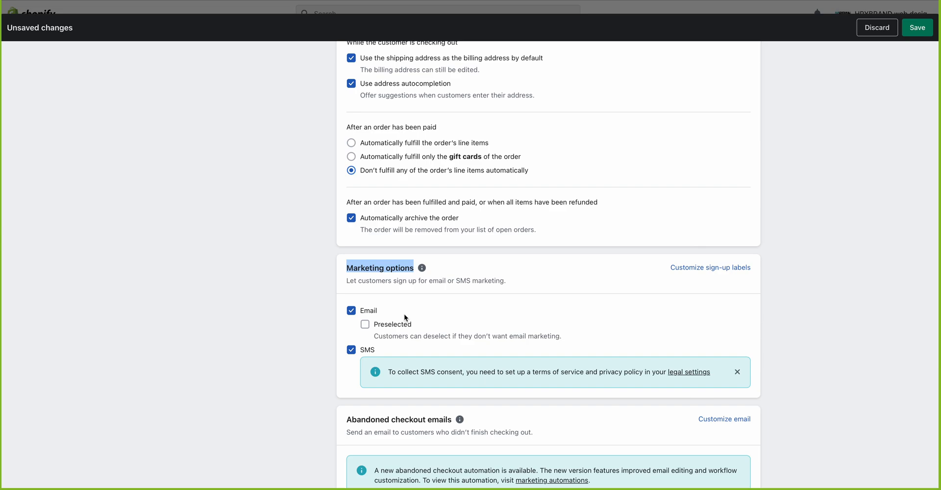
click(352, 312)
click(351, 324)
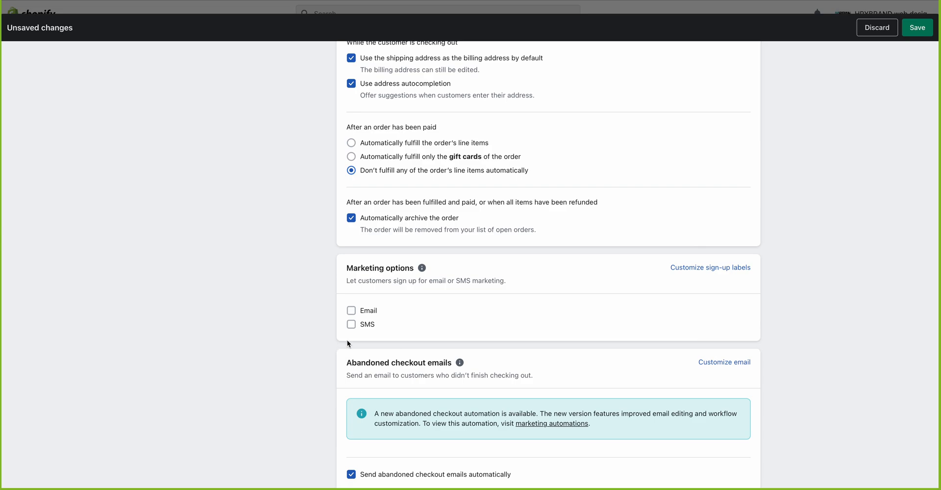
click(351, 311)
click(351, 350)
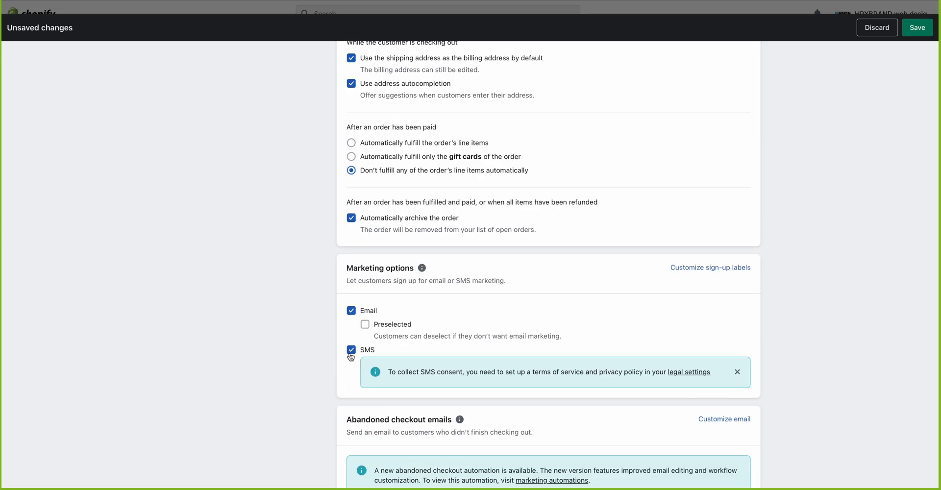
click(365, 325)
Step: Save the marketing settings, retrying after the error toast
click(917, 28)
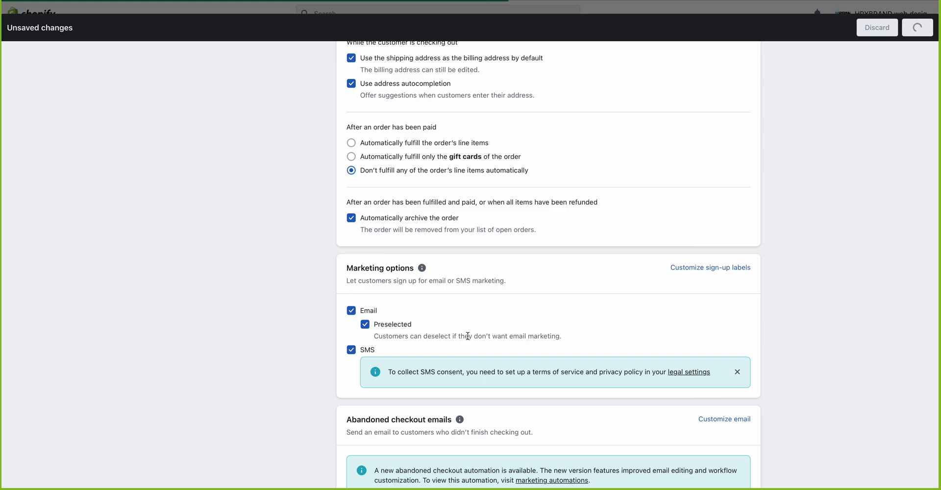
scroll(468, 335, down, 1)
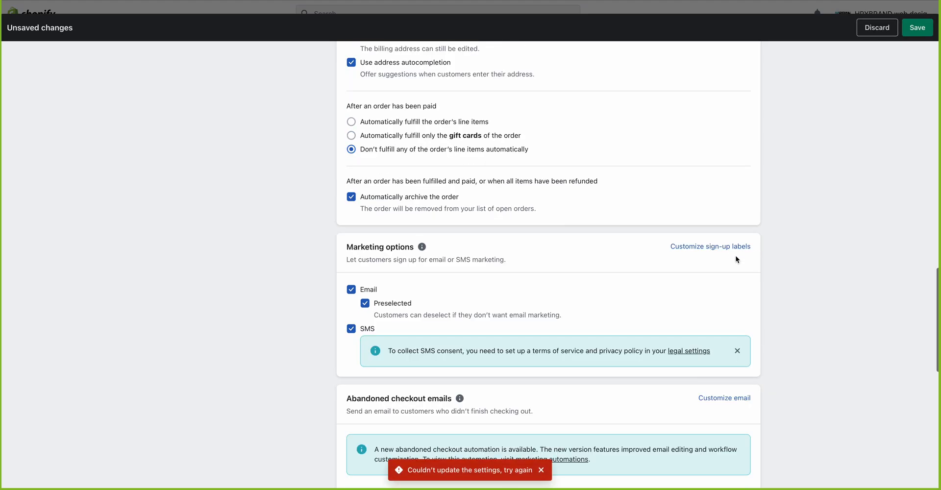
click(925, 29)
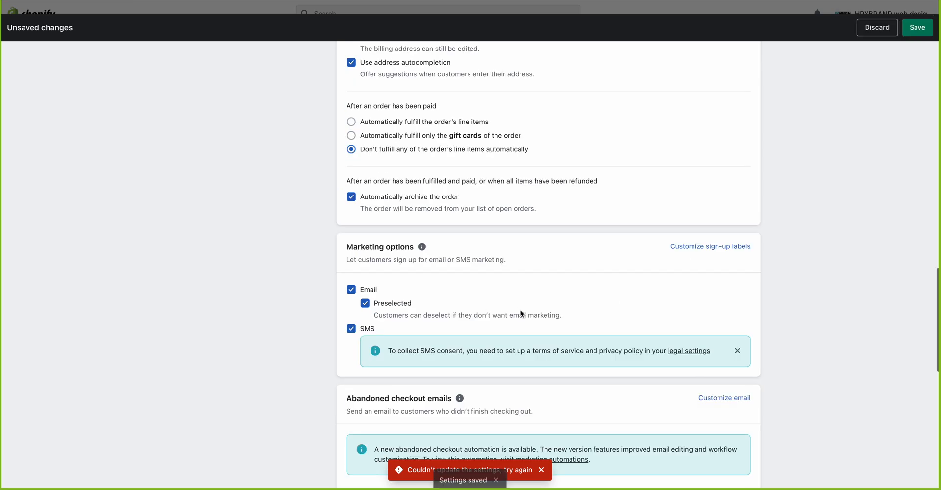
Step: Scroll down to the Abandoned checkout emails section and highlight its heading
scroll(521, 312, down, 5)
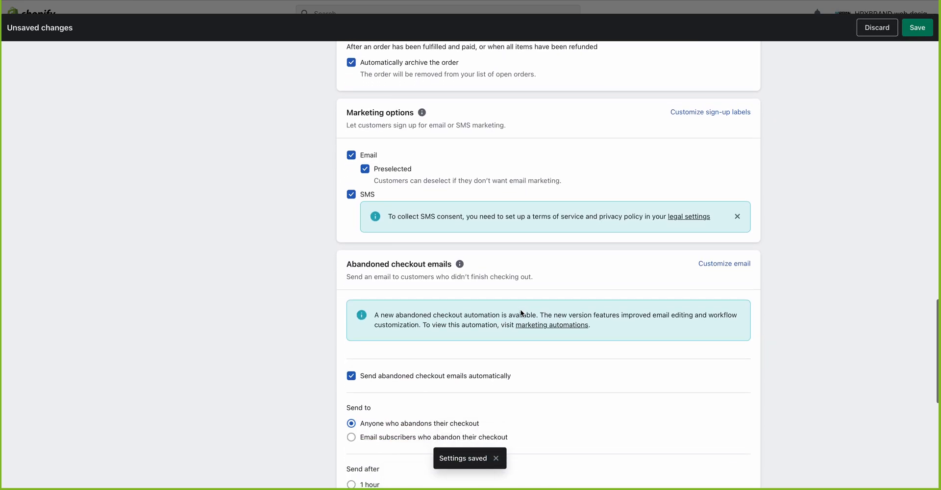
scroll(521, 314, down, 2)
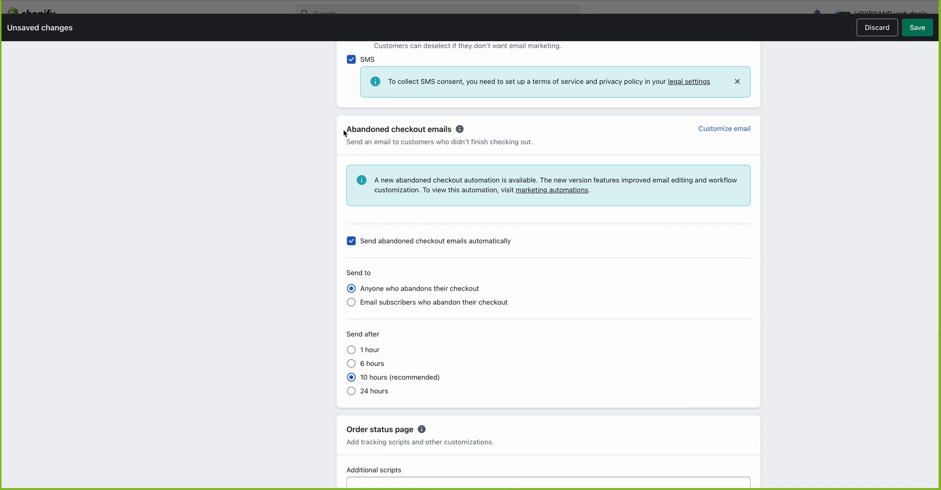
drag(343, 130, 451, 129)
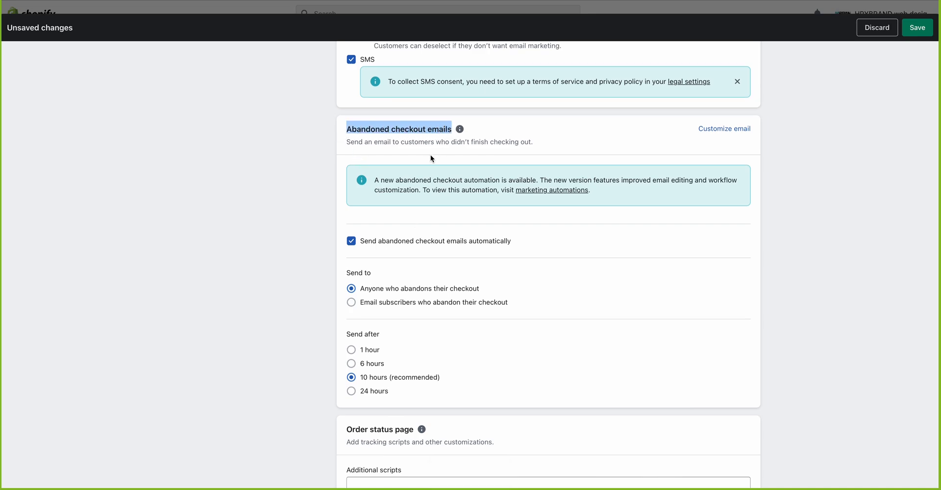
scroll(431, 158, up, 3)
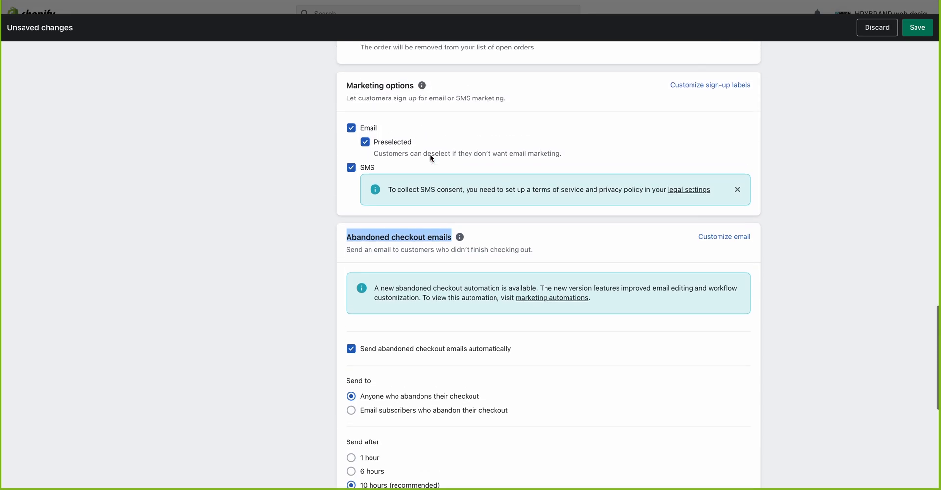
scroll(430, 154, down, 3)
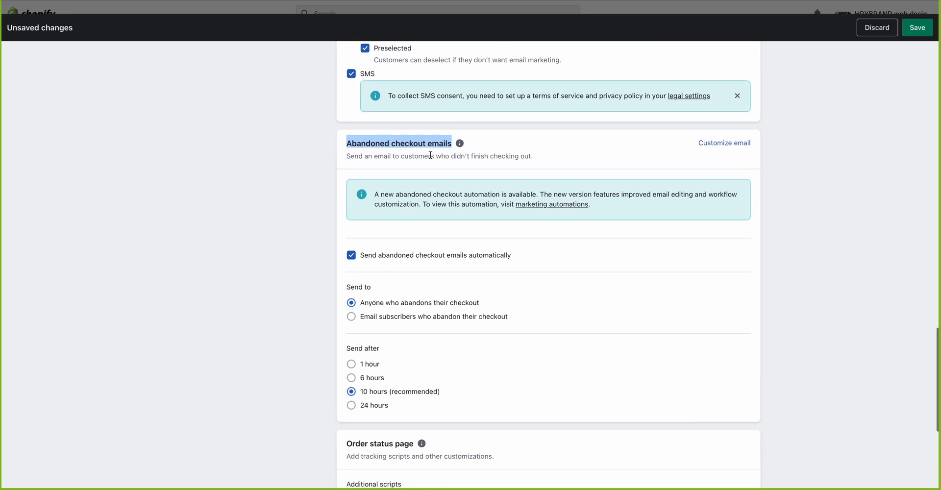
click(393, 141)
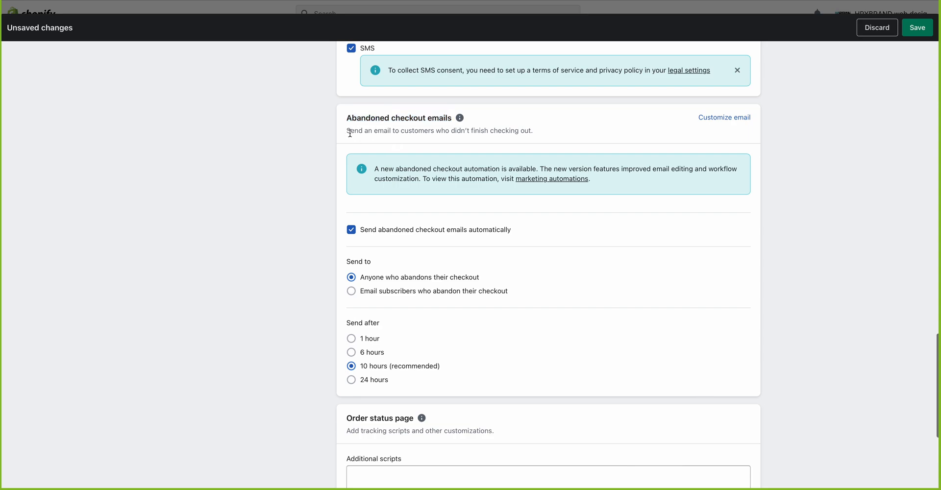
Step: Highlight the section description and toggle automatic abandoned checkout emails off and back on
drag(346, 131, 538, 133)
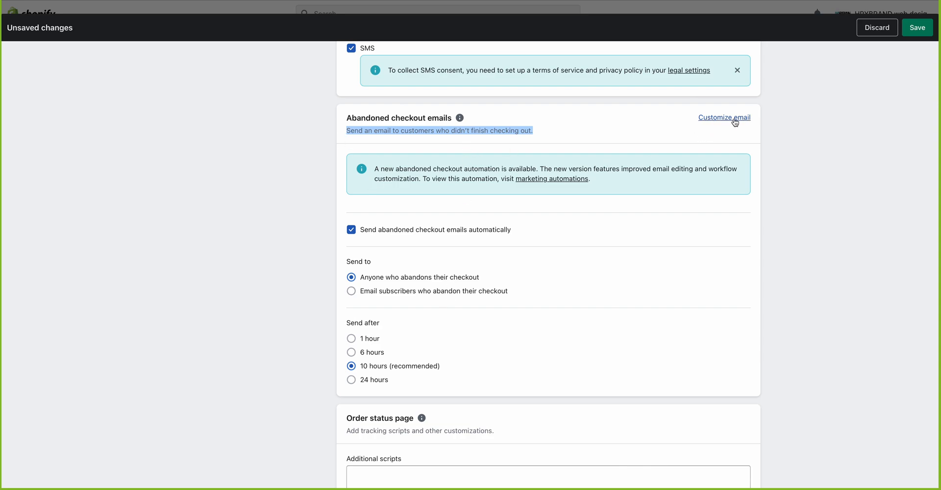
click(363, 237)
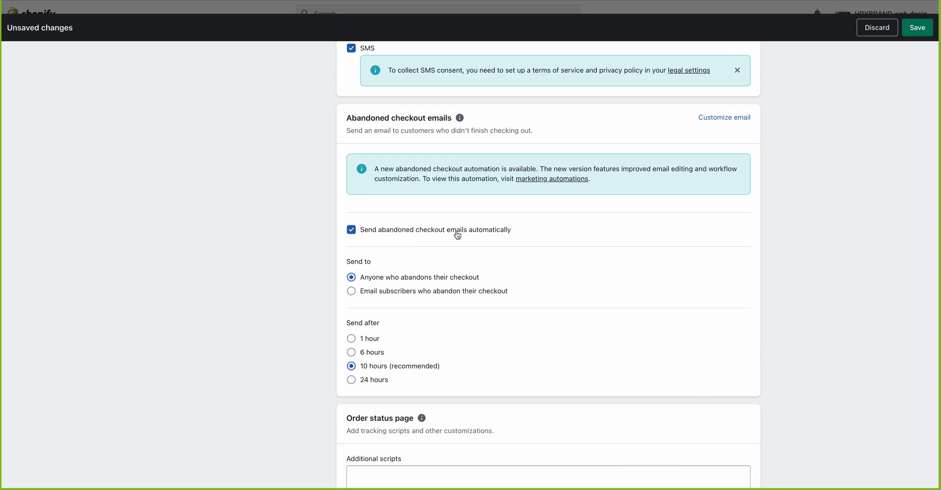
click(352, 230)
click(354, 233)
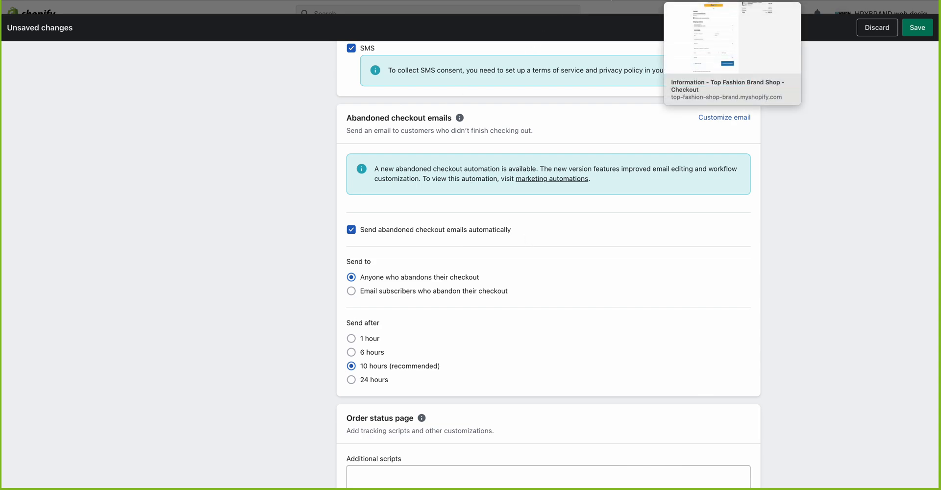
click(696, 0)
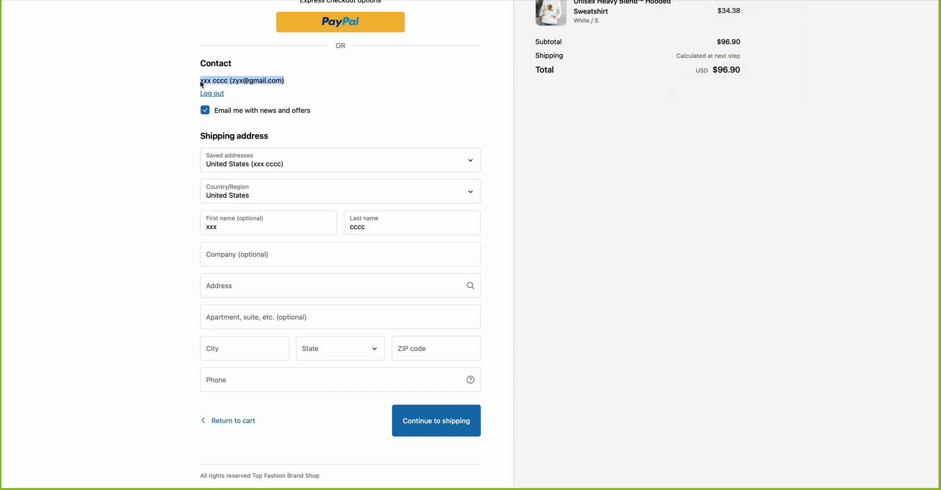
scroll(254, 83, up, 2)
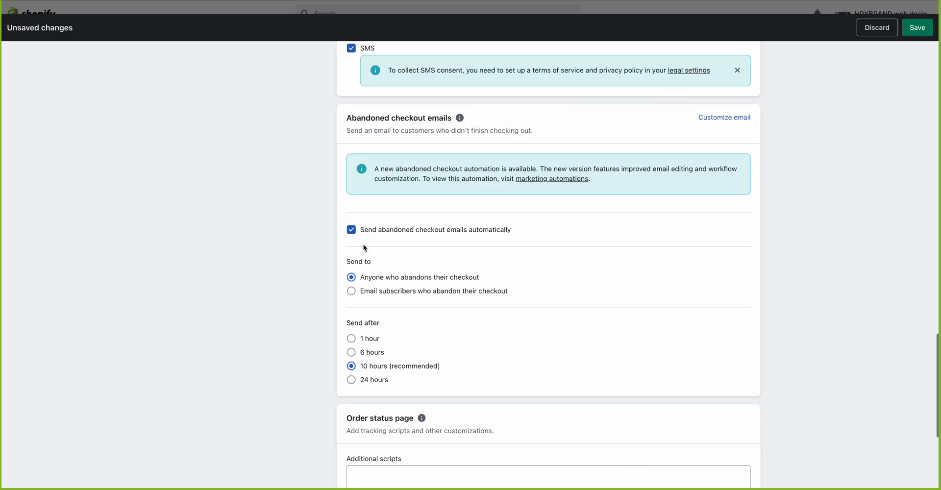
scroll(363, 244, down, 2)
scroll(363, 243, down, 1)
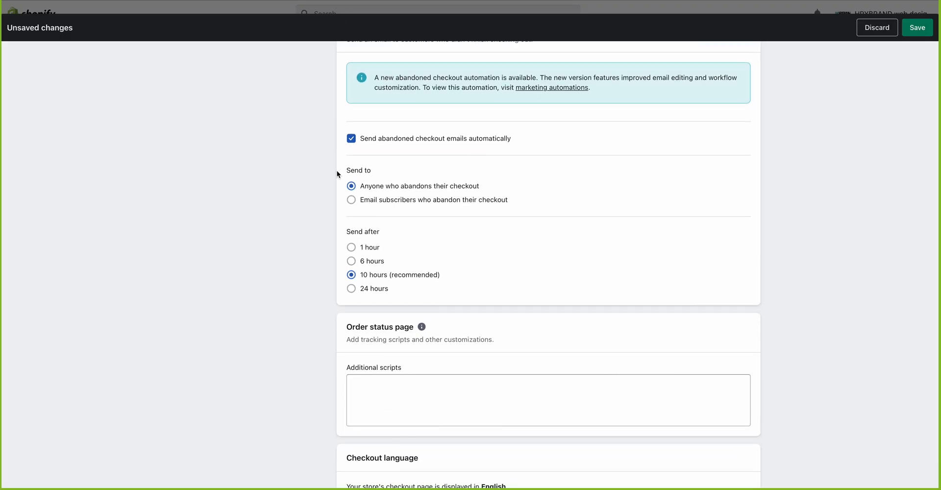
Step: Try the Send to options for abandoned checkout emails, settling on 'Anyone'
drag(345, 171, 378, 171)
click(352, 200)
click(352, 187)
scroll(493, 191, down, 1)
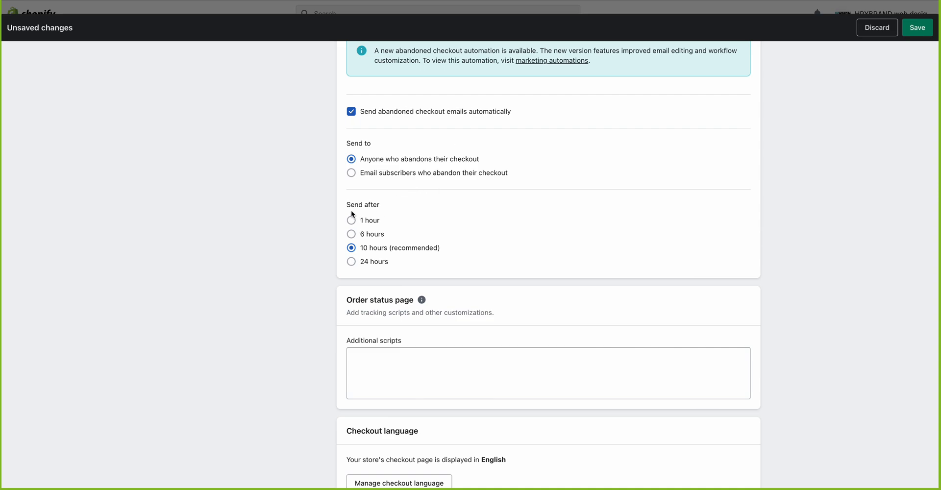
Step: Try Send after delays of 1, 6 and 24 hours, ending on '10 hours (recommended)'
drag(348, 205, 410, 206)
click(353, 220)
click(363, 237)
click(363, 247)
click(379, 267)
click(379, 248)
Step: Save the checkout settings, retrying until 'Settings saved' appears
click(926, 24)
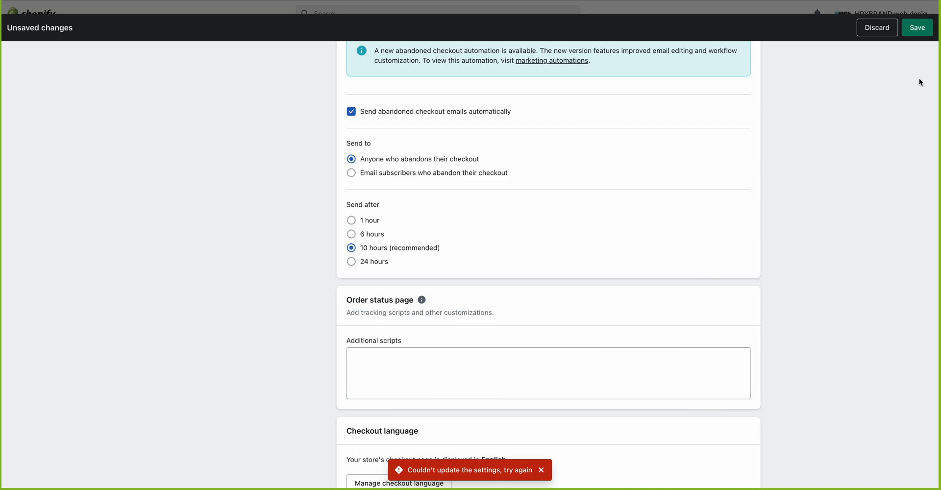
click(921, 29)
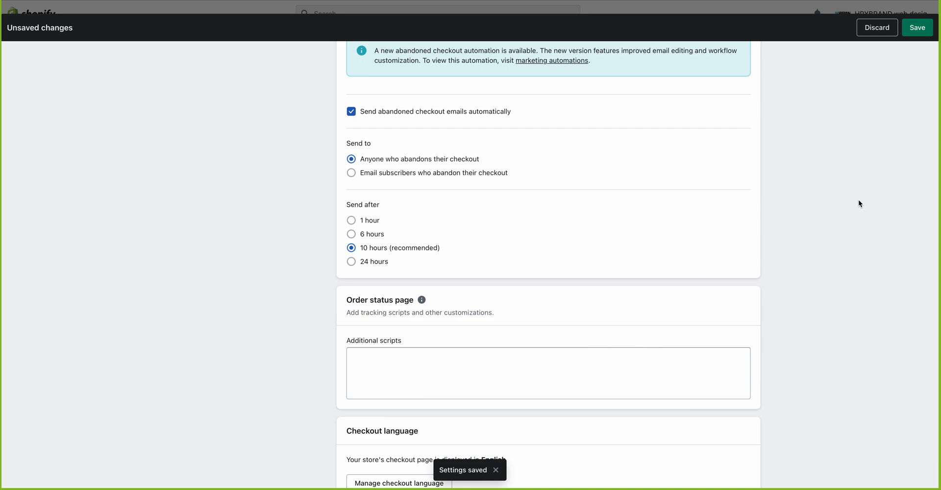
click(914, 35)
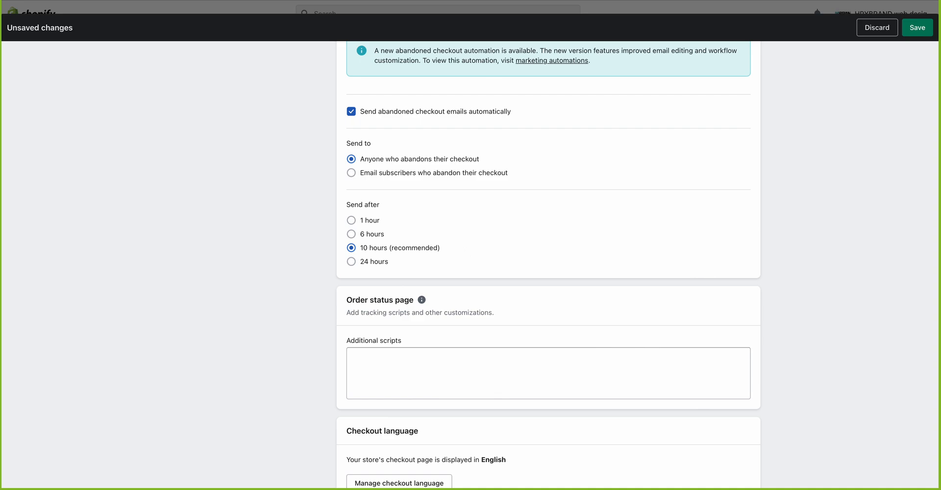
scroll(611, 194, down, 3)
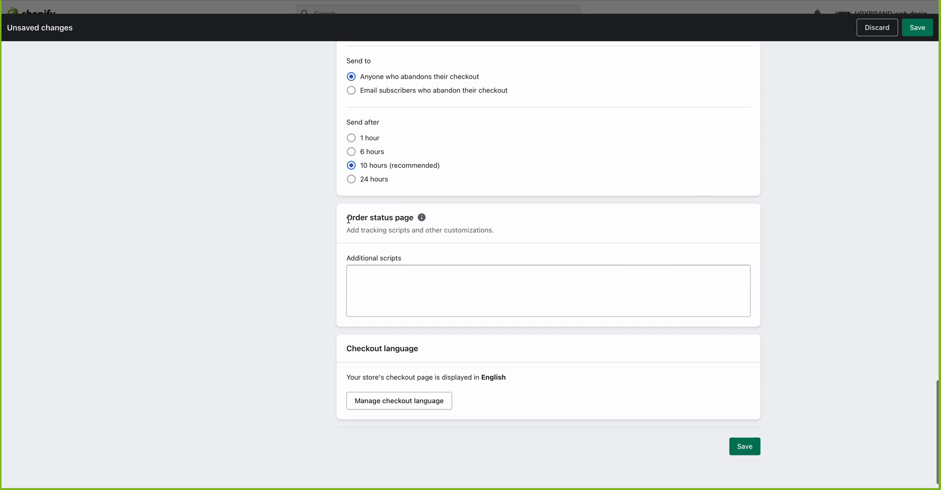
drag(348, 219, 422, 219)
click(348, 237)
triple_click(348, 230)
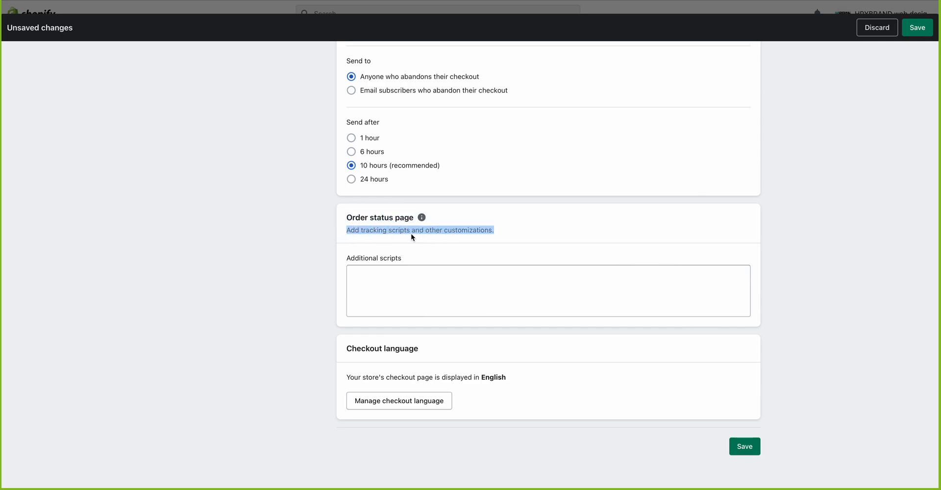
click(445, 231)
mouse_move(422, 221)
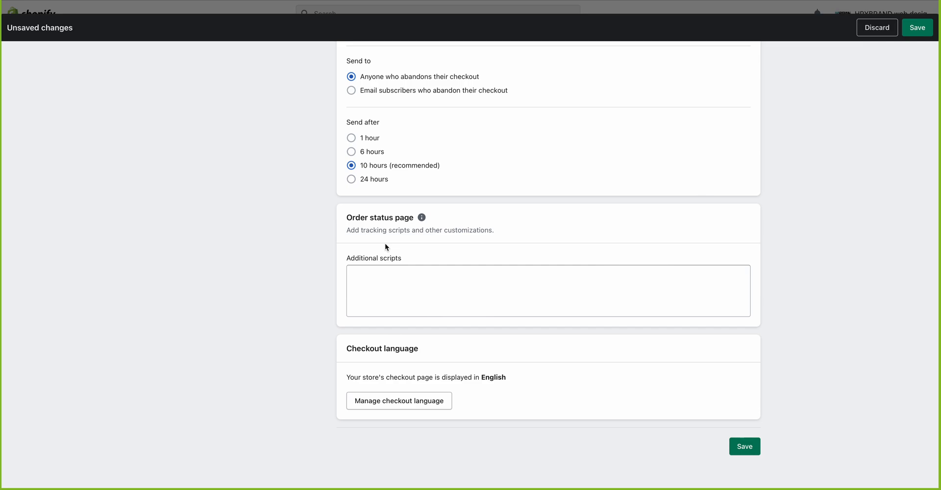
click(372, 277)
text(<)
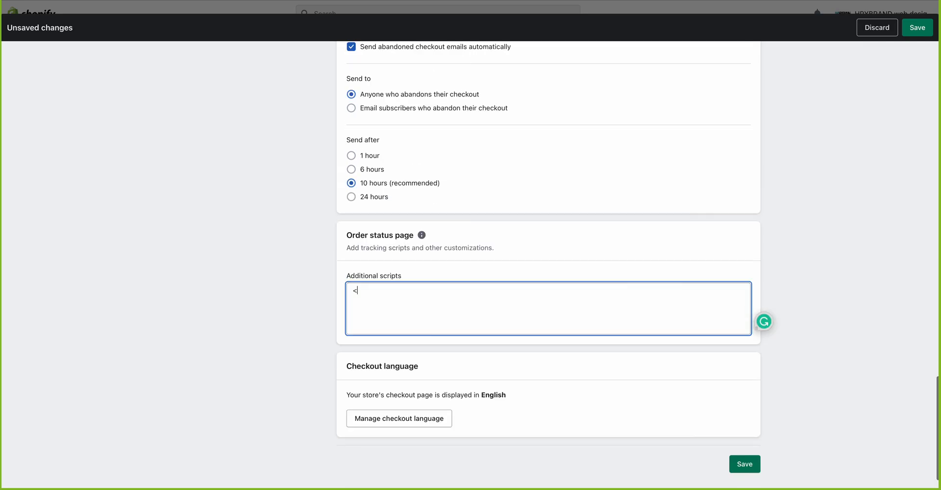
text(script)
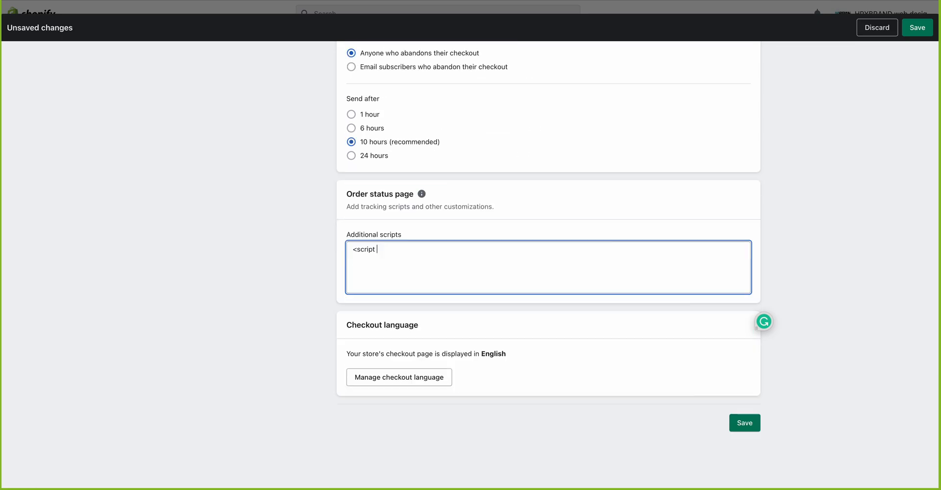
text( dsadasdsadasdsadasd sc)
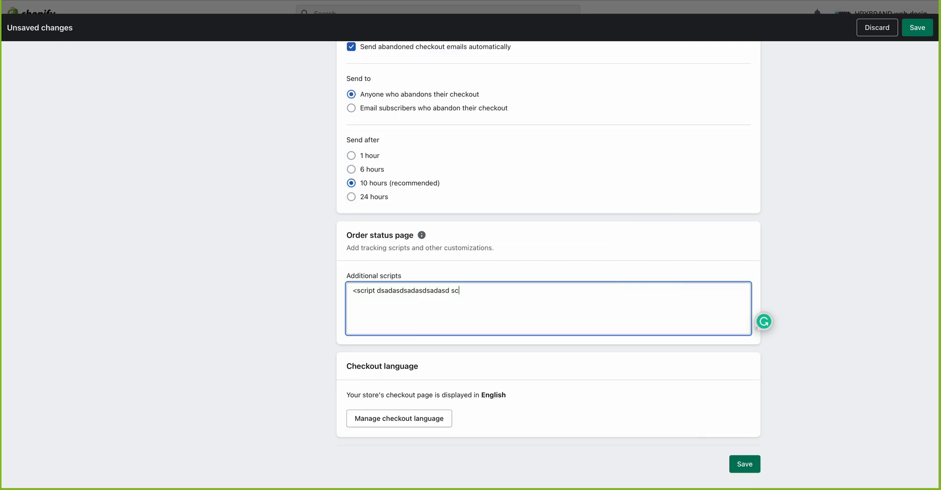
text(rip)
key(BackSpace)
text(t>)
key(super+a)
key(BackSpace)
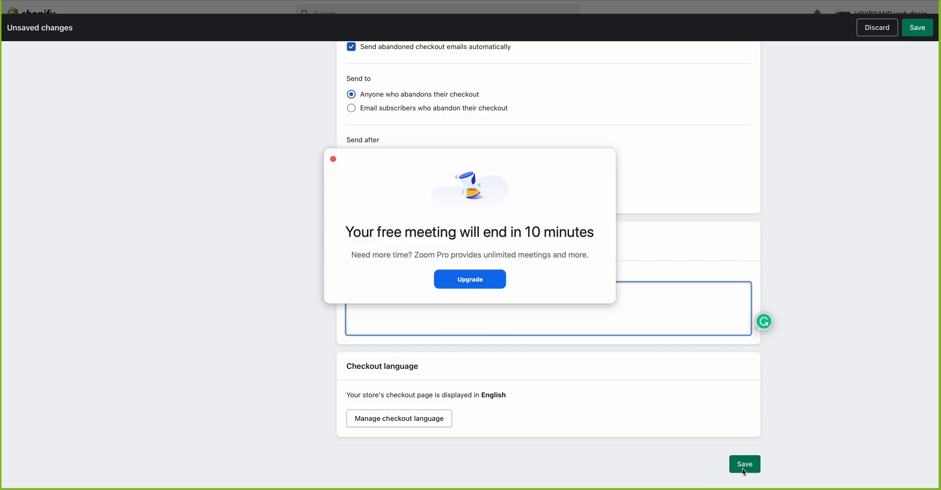
click(333, 160)
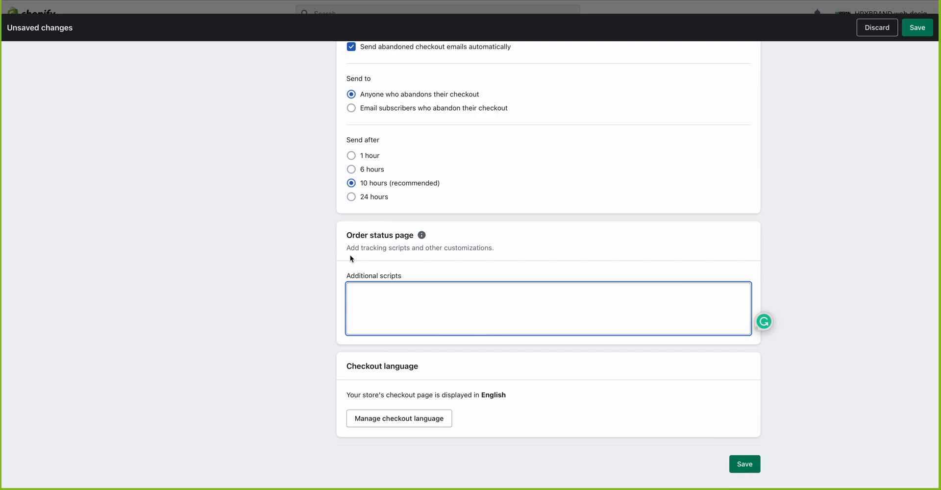
drag(348, 249, 516, 253)
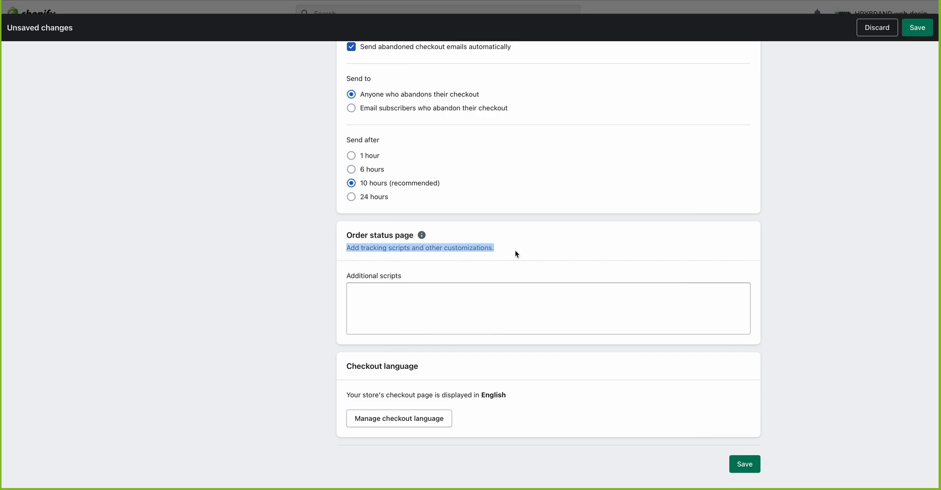
click(516, 253)
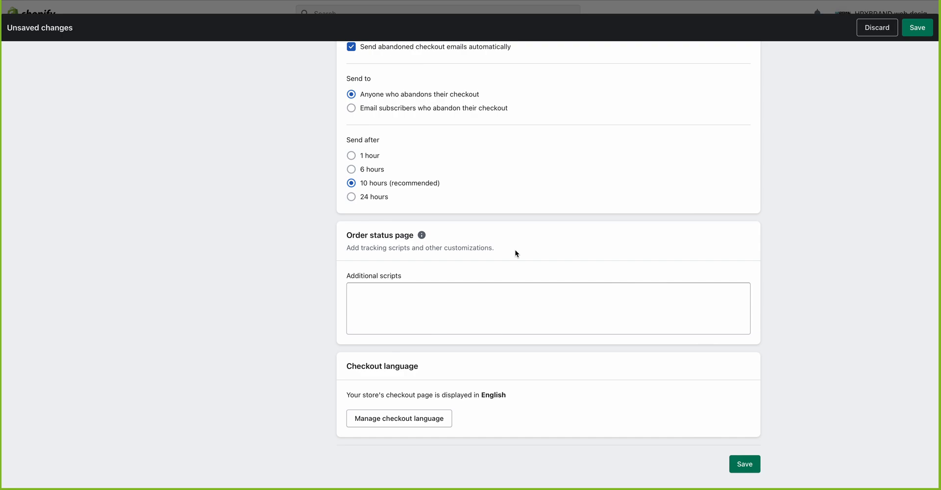
scroll(514, 280, down, 1)
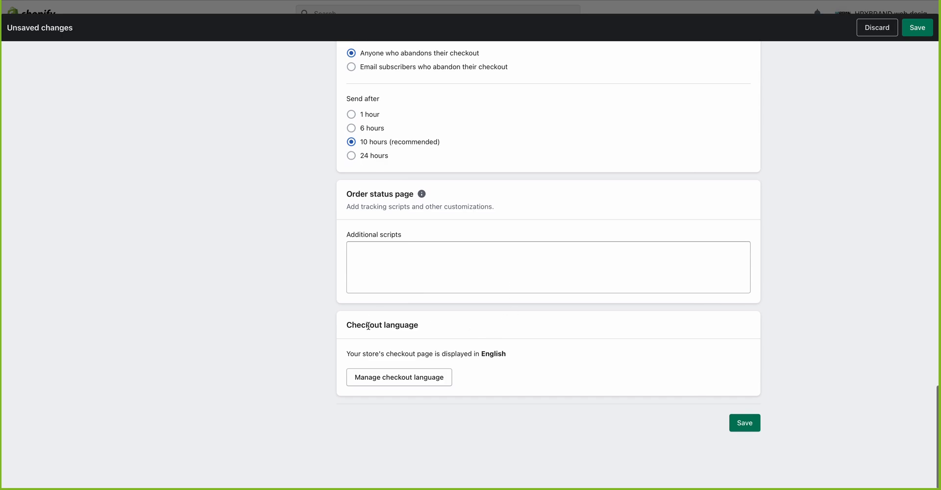
drag(346, 325, 456, 324)
click(456, 324)
drag(500, 354, 297, 357)
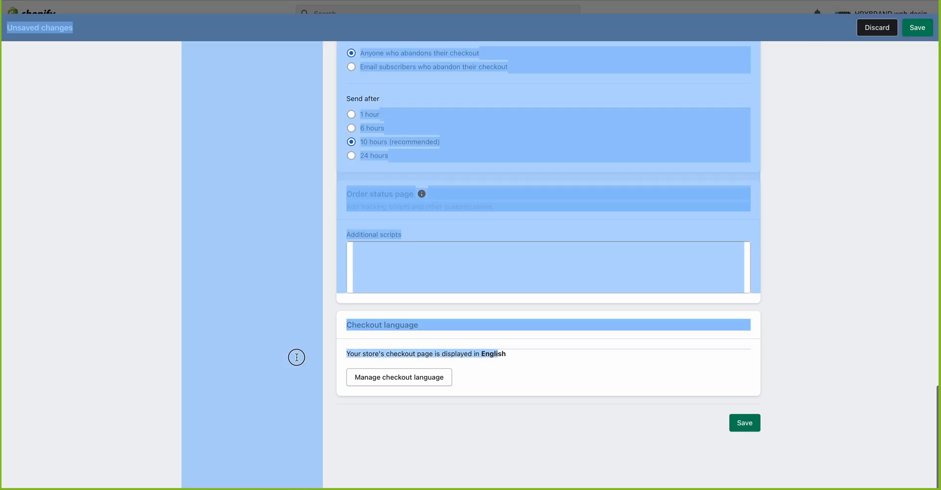
click(525, 367)
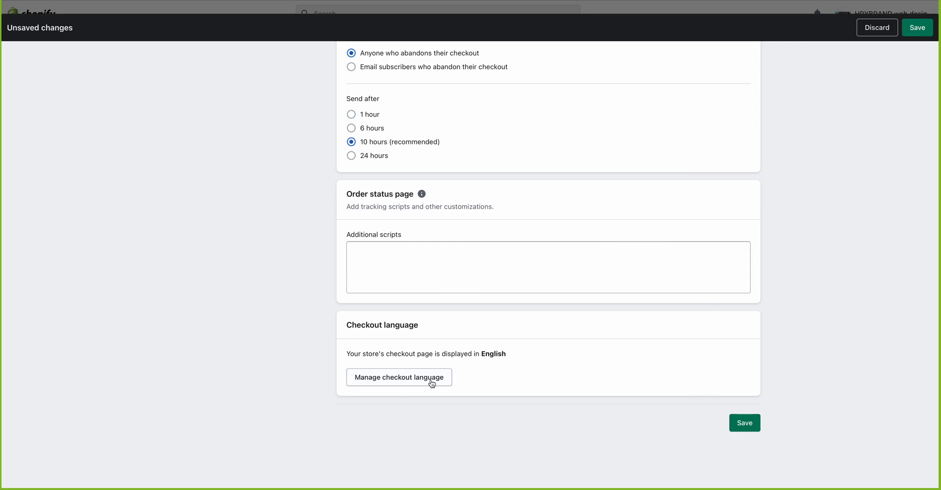
Step: Save the checkout settings with the bottom Save button and review the page
click(745, 422)
scroll(728, 420, up, 15)
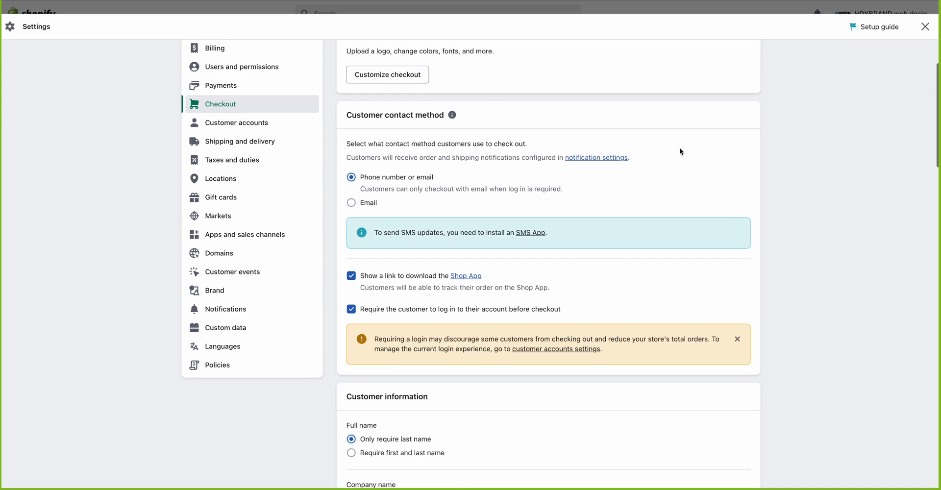
scroll(680, 148, up, 3)
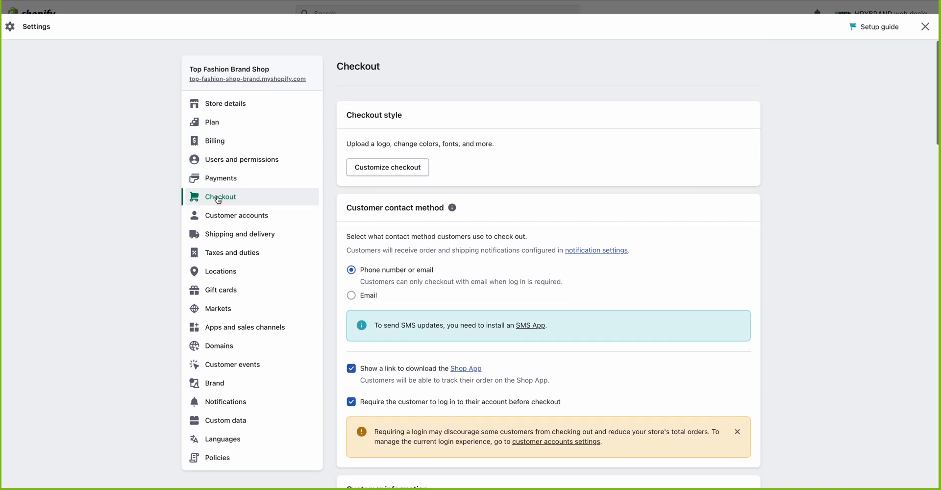
scroll(328, 237, down, 12)
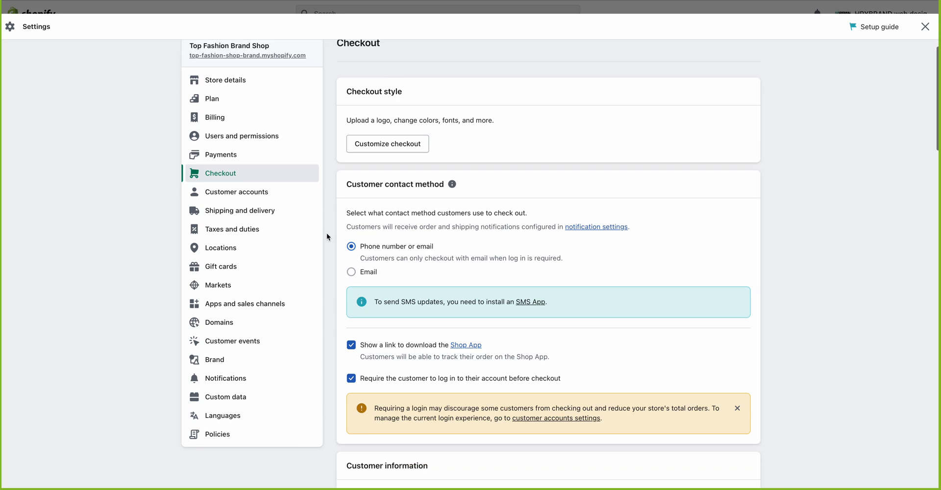
scroll(327, 238, up, 15)
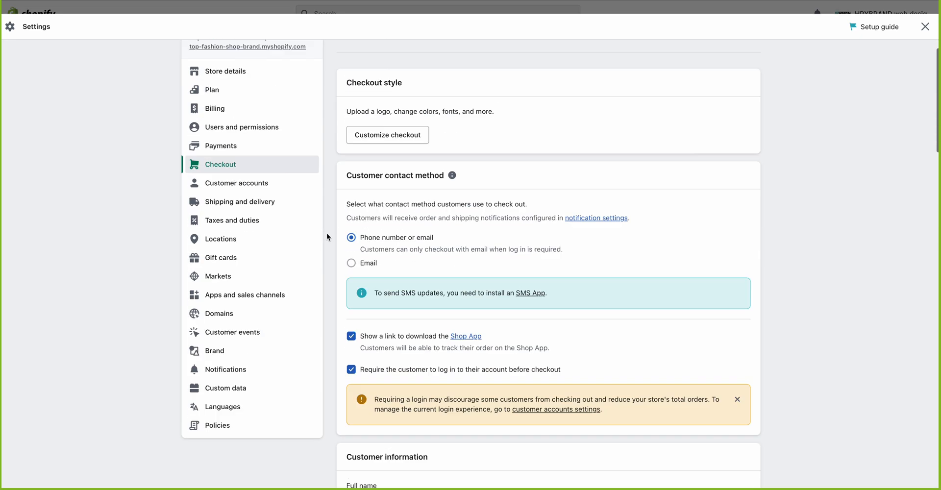
Step: Close Settings, then reopen the Checkout settings page via Settings in the sidebar
click(921, 29)
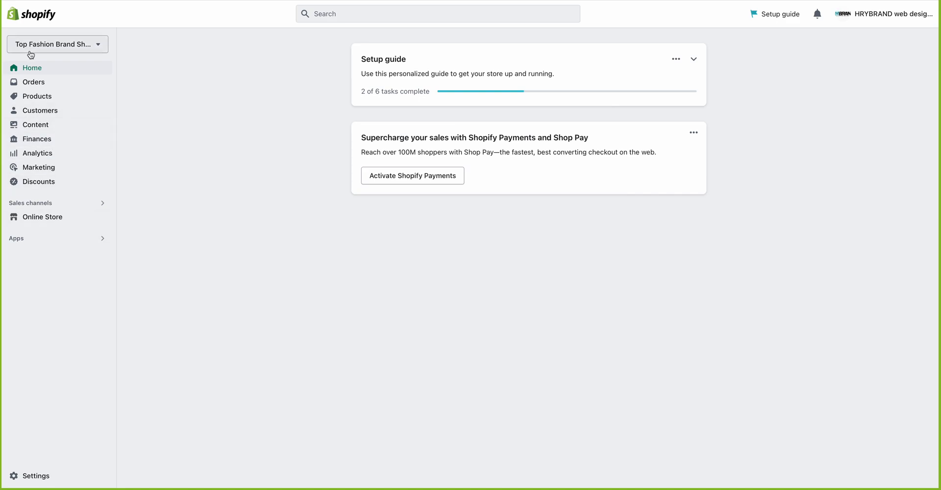
click(33, 477)
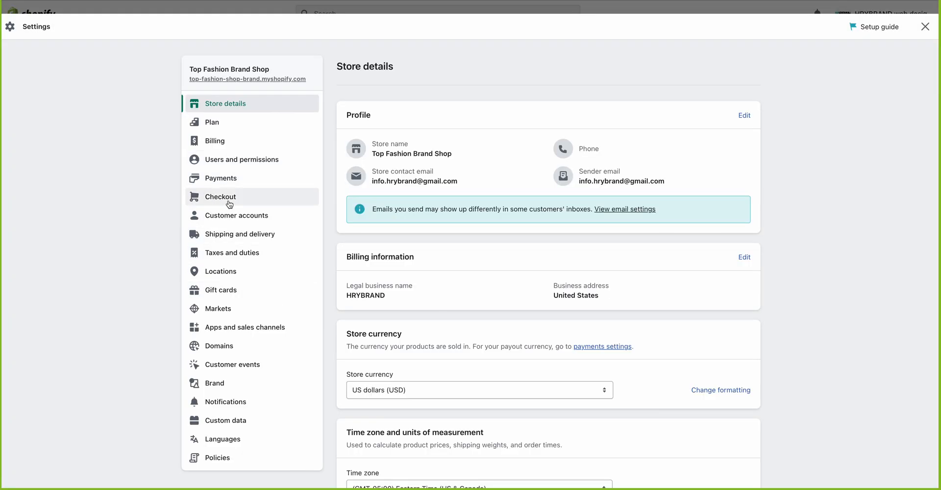
click(228, 204)
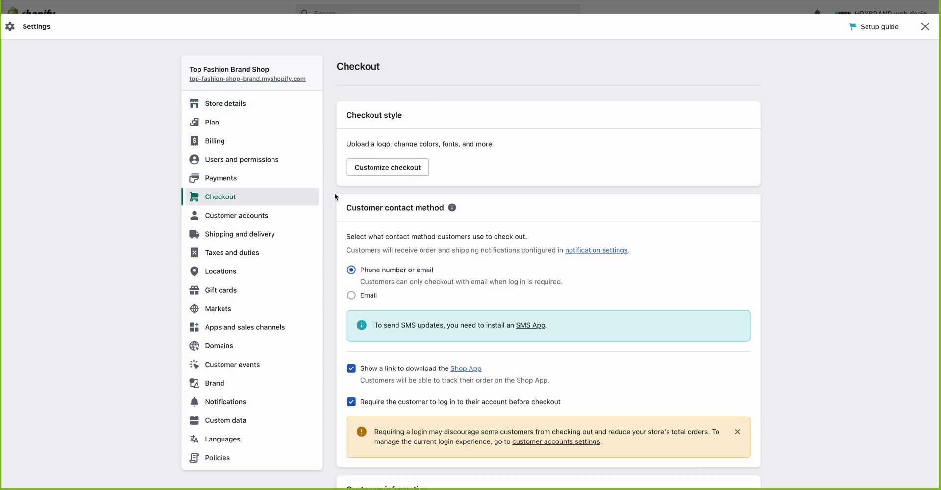